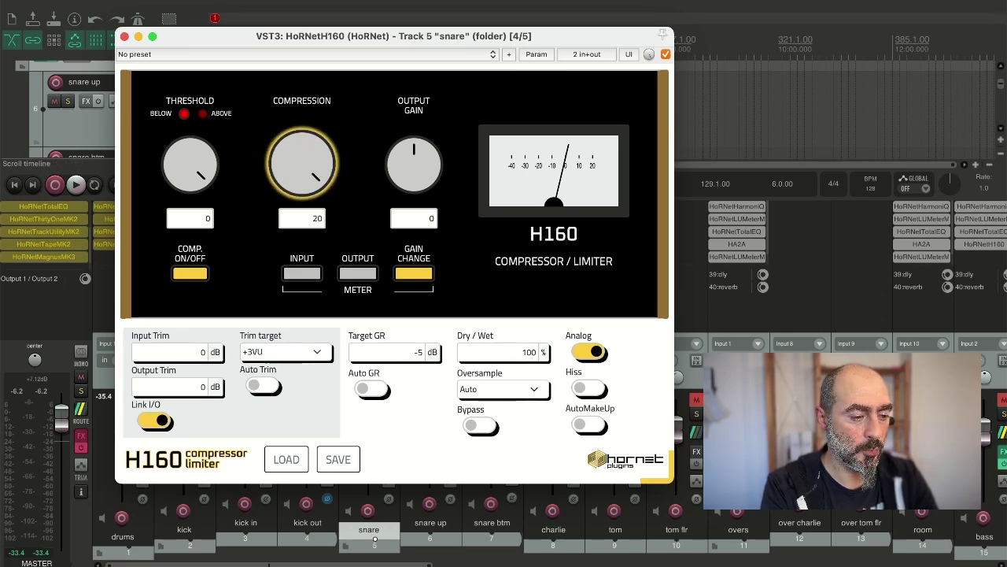
# - Reset the H160 Compression value to 1
pyautogui.click(302, 218)
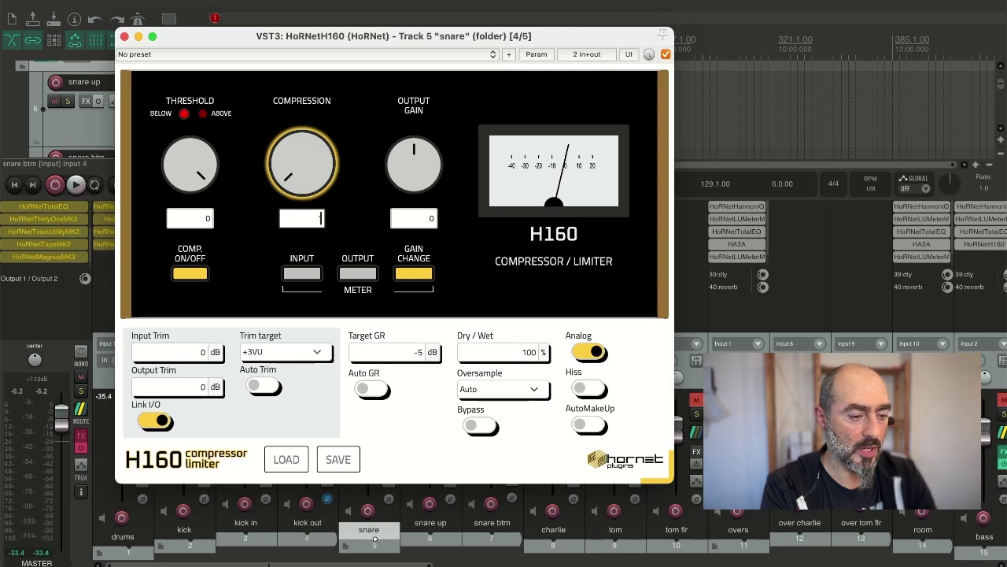
pyautogui.write('1')
pyautogui.press('Return')
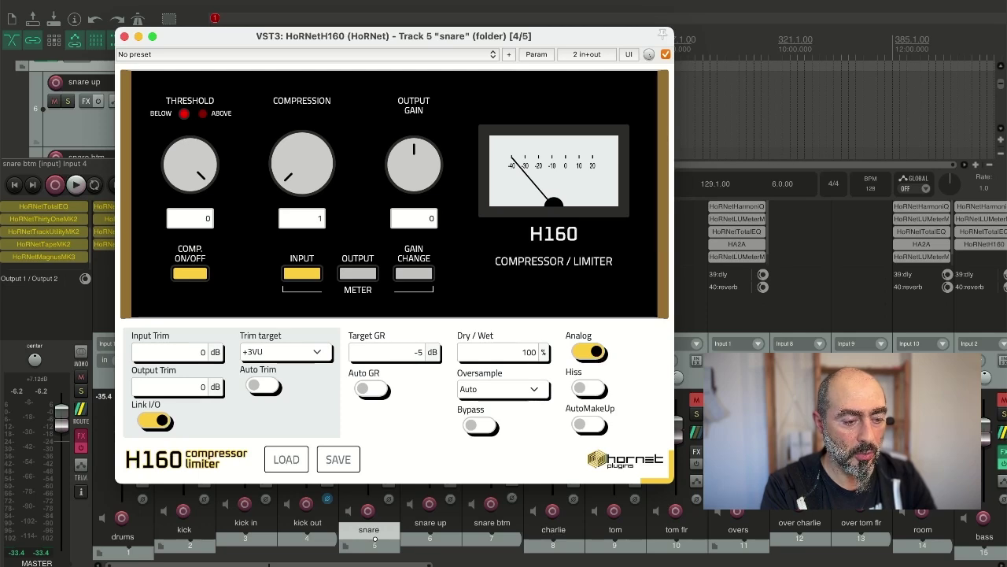
# - Switch the H160 meter to output level, then back to gain change
pyautogui.click(357, 273)
pyautogui.click(413, 273)
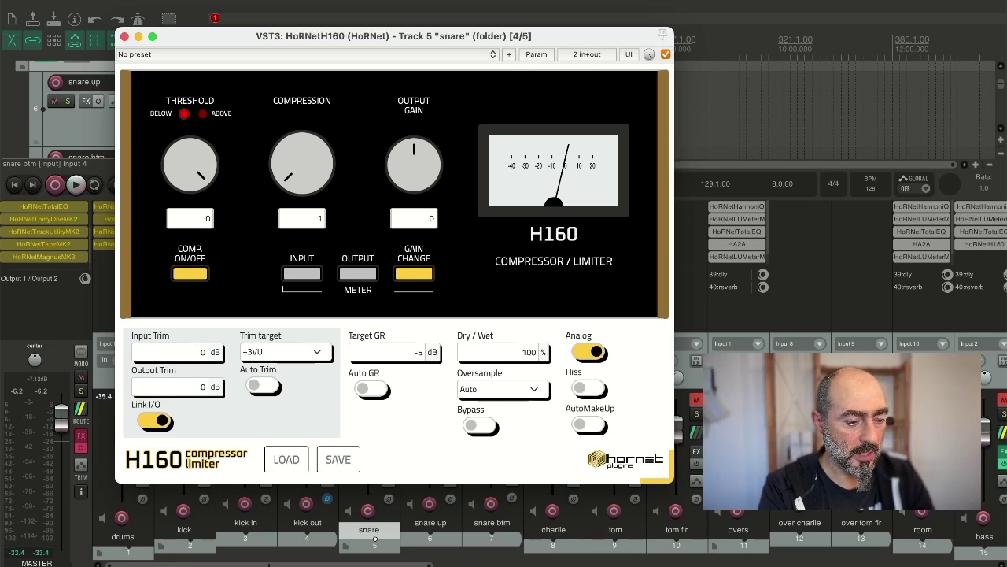
pyautogui.click(285, 352)
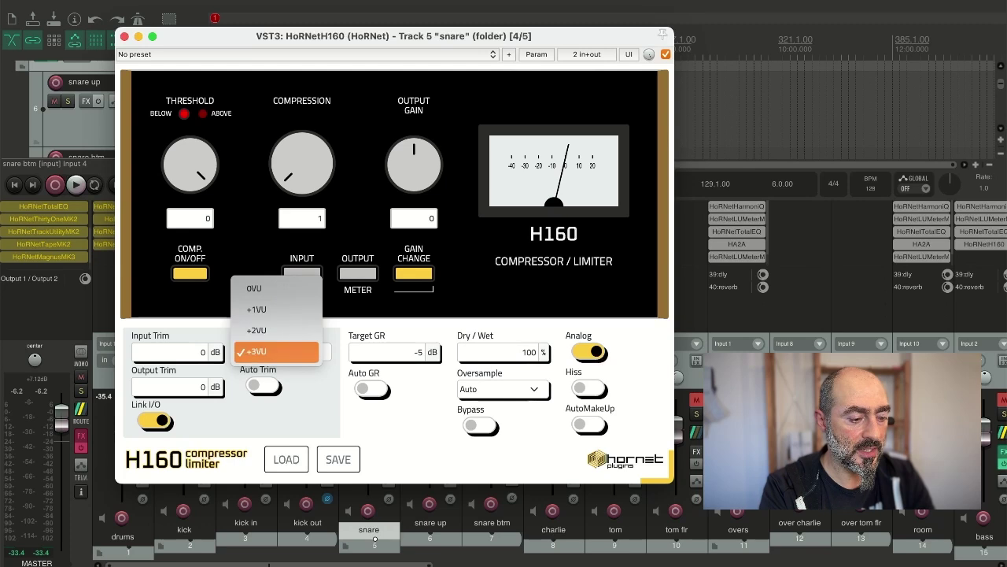
pyautogui.click(260, 352)
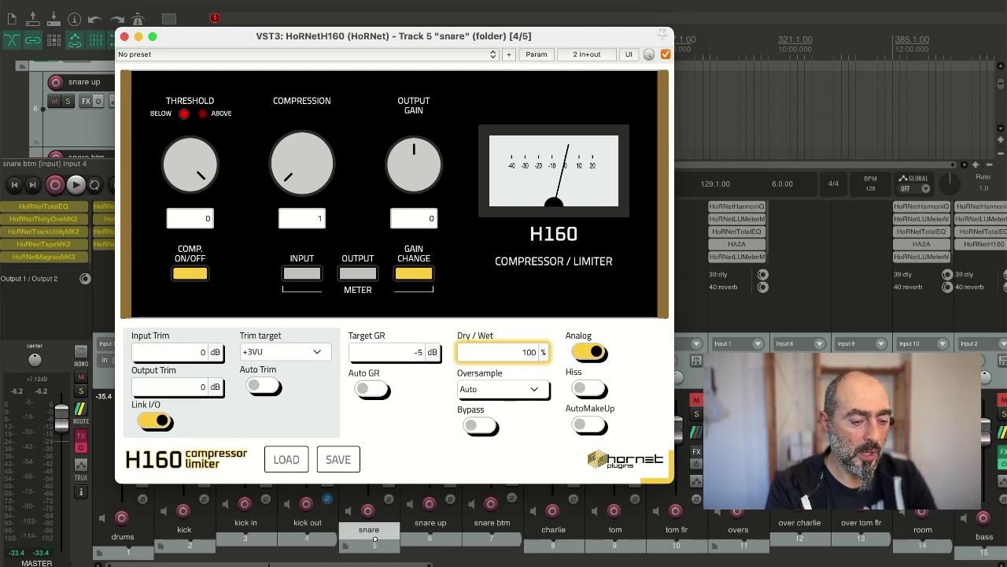
pyautogui.press('Tab')
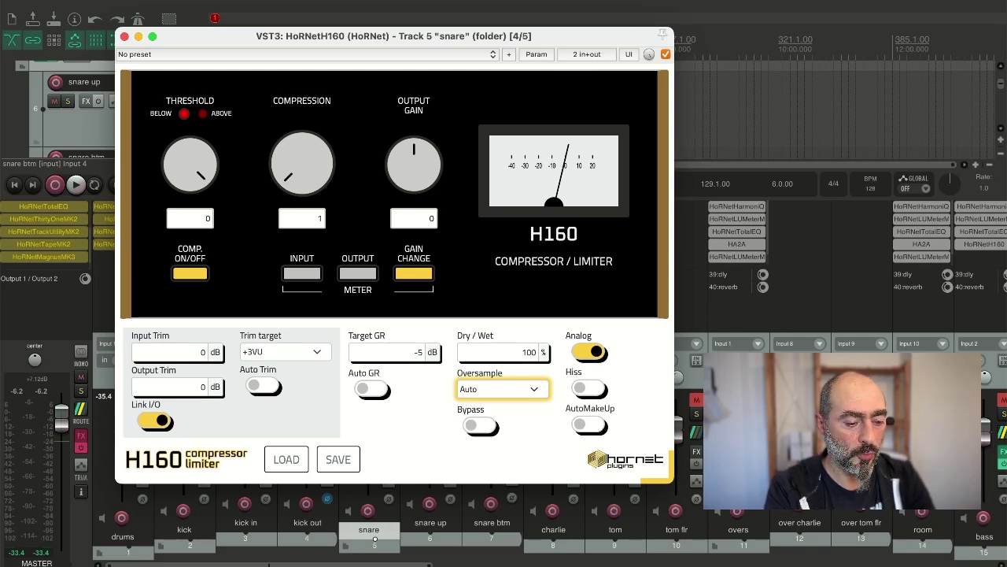
pyautogui.click(503, 389)
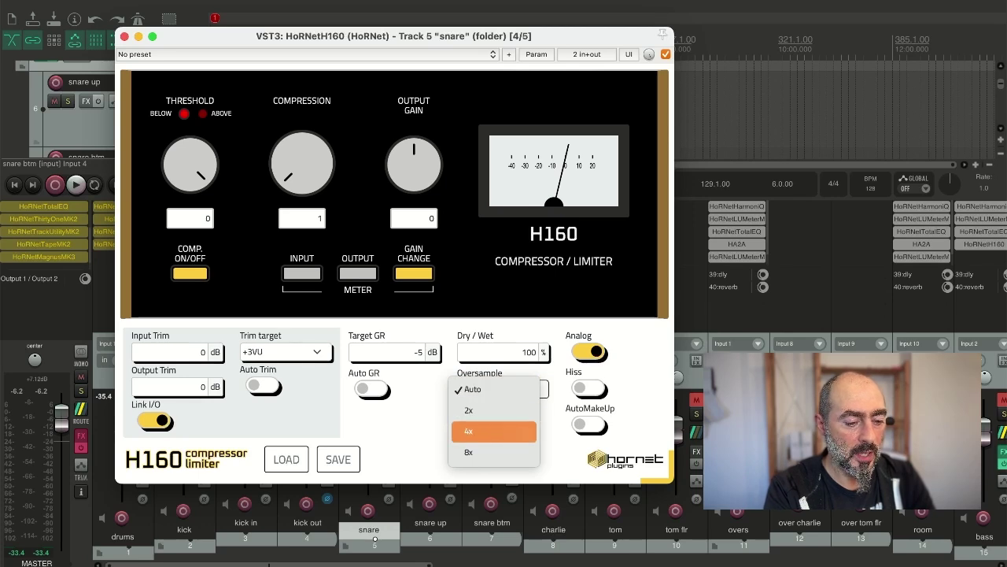
pyautogui.press('Escape')
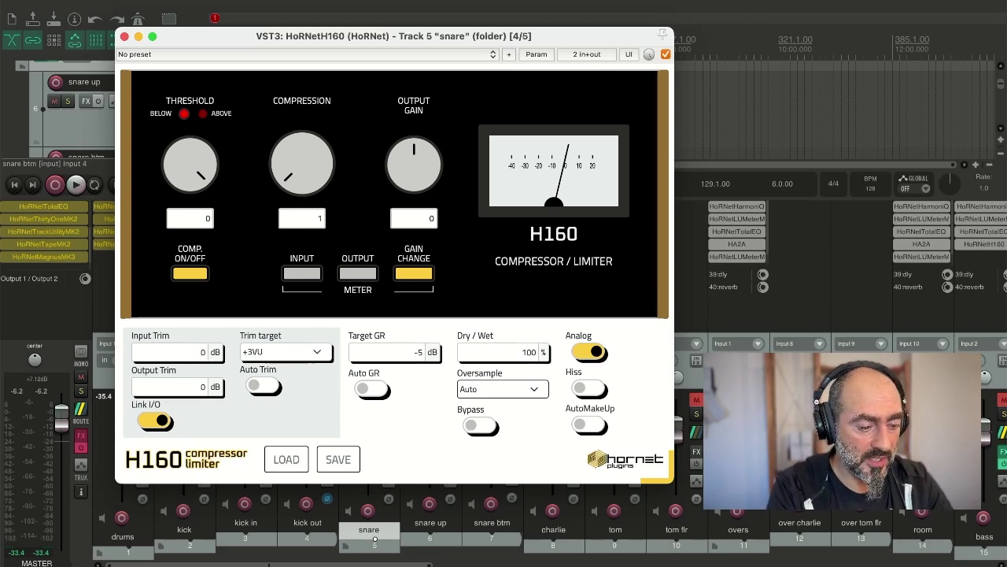
# - Switch the H160 meter to input level and start playing the song
pyautogui.click(301, 273)
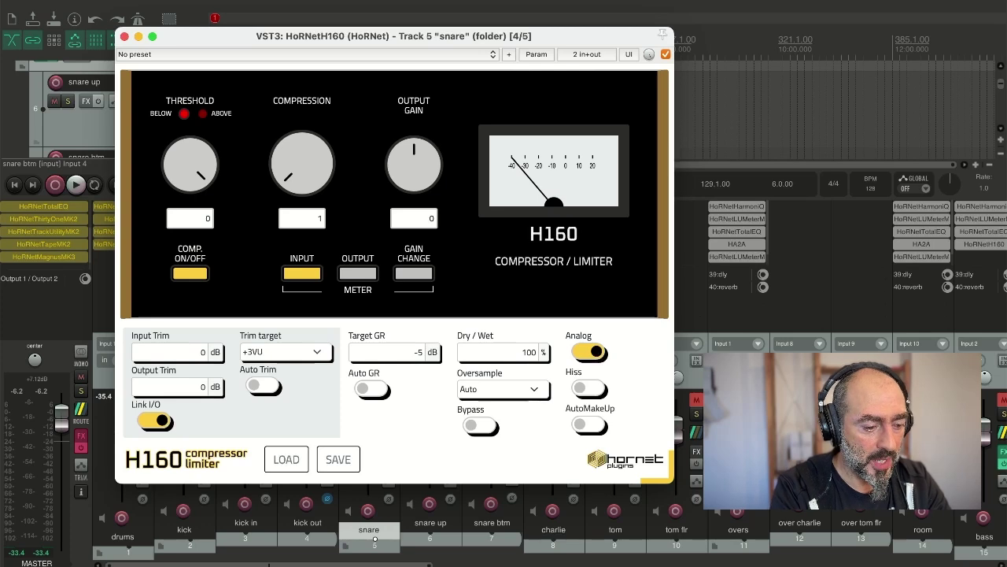
pyautogui.click(181, 352)
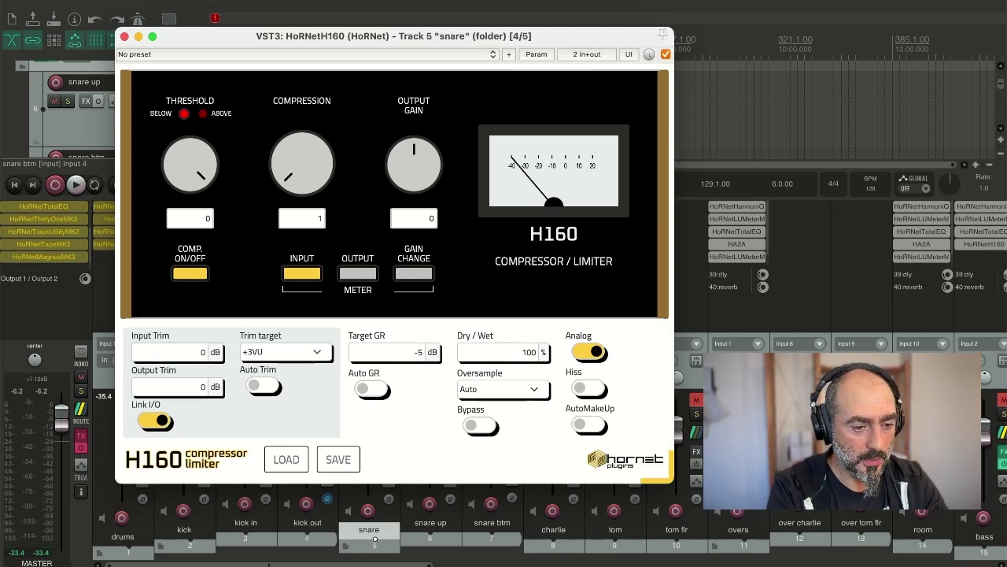
pyautogui.press('space')
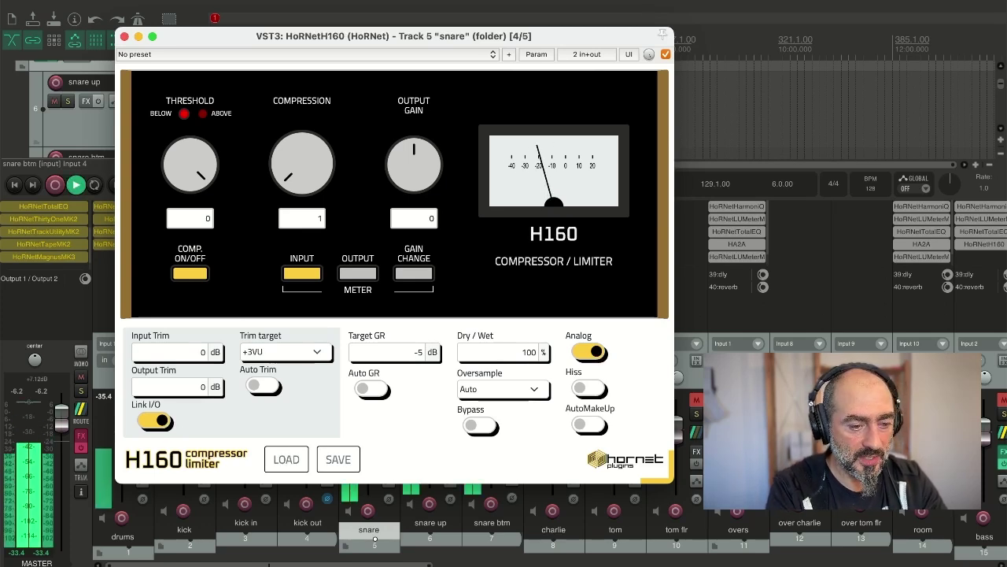
# - Raise Input Trim through 1.8, 4.3 and 4.5 dB while listening
pyautogui.click(202, 352)
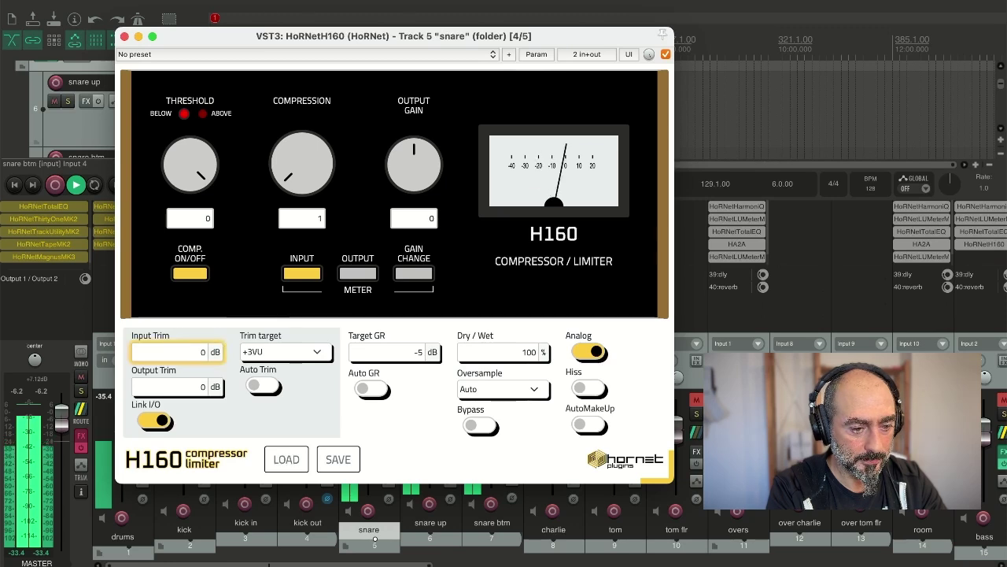
pyautogui.write('1.8')
pyautogui.press('Return')
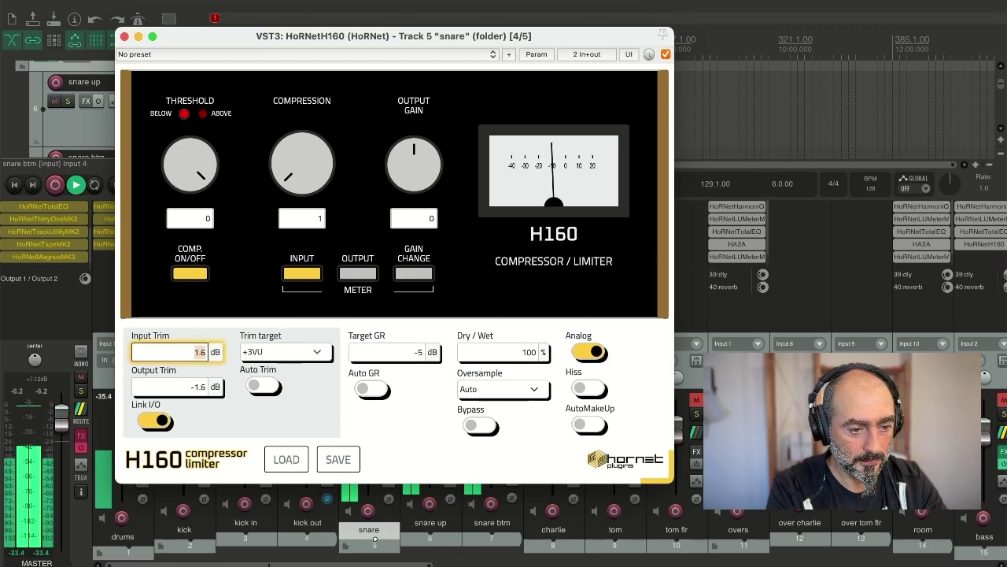
pyautogui.write('4.3')
pyautogui.press('Return')
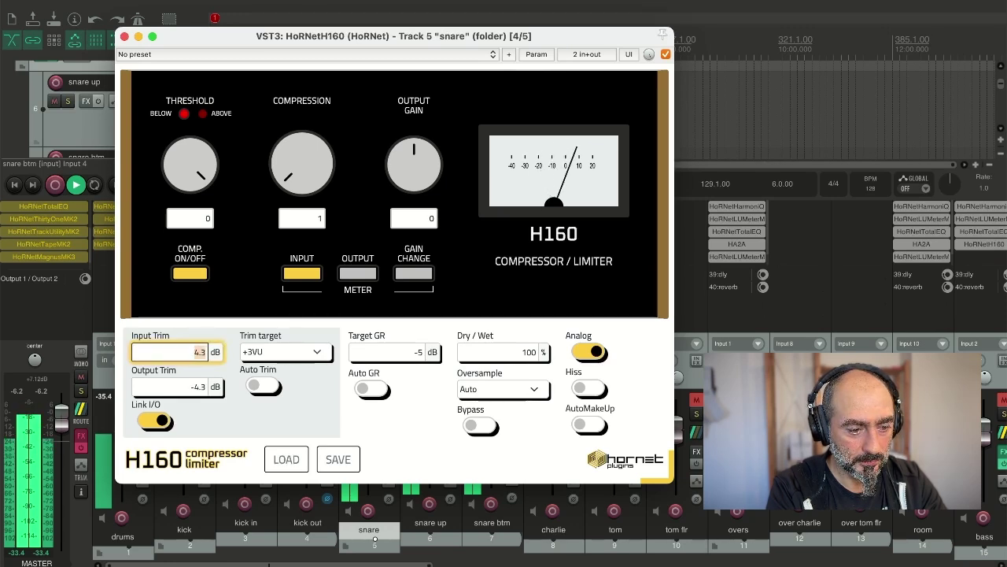
pyautogui.write('4.5')
pyautogui.press('Return')
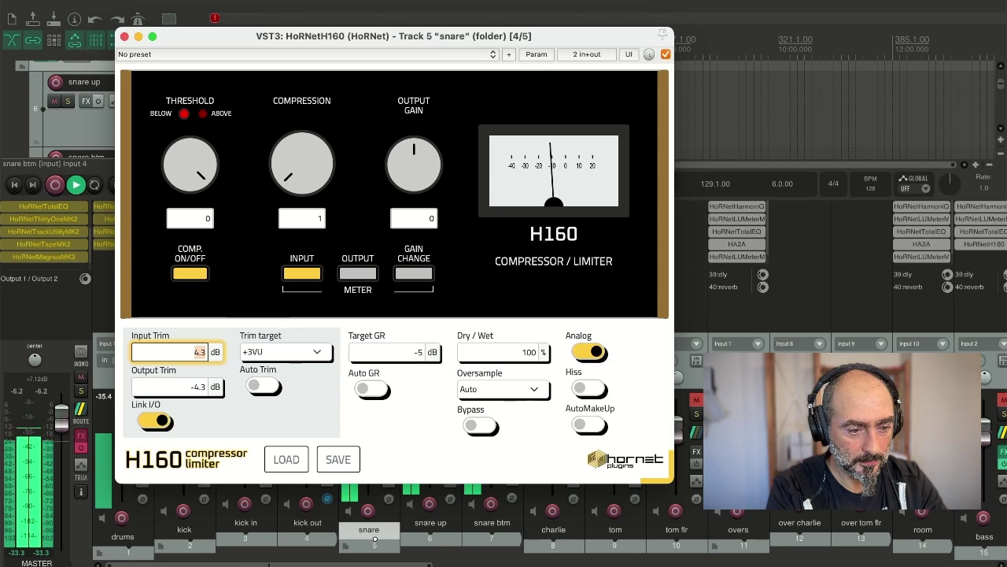
# - Fine-tune Input Trim via 4.7, 3.7 and 3.3 dB, settling at 3.5 dB
pyautogui.write('4.7')
pyautogui.press('Return')
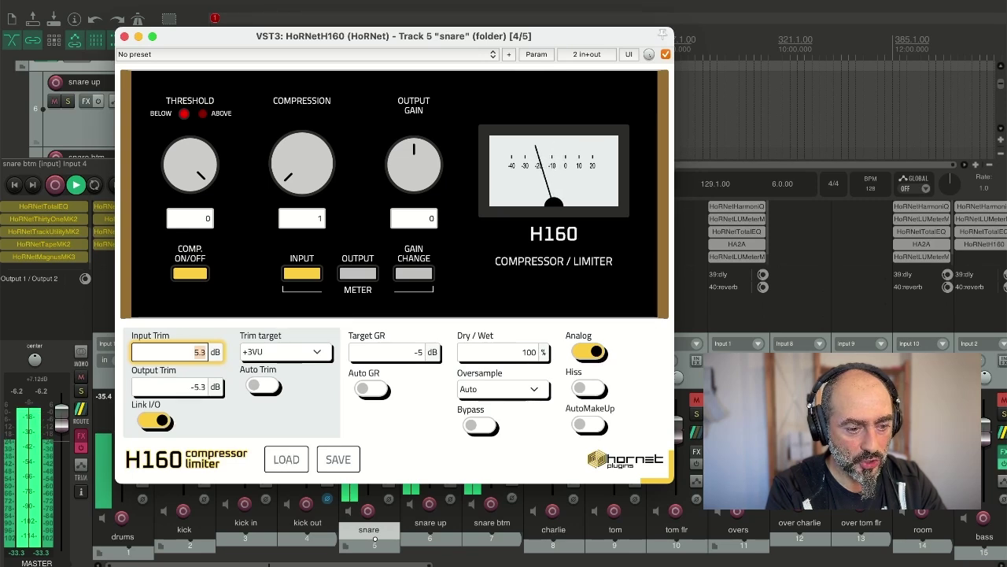
pyautogui.write('3.7')
pyautogui.press('Return')
pyautogui.write('3.3')
pyautogui.press('Return')
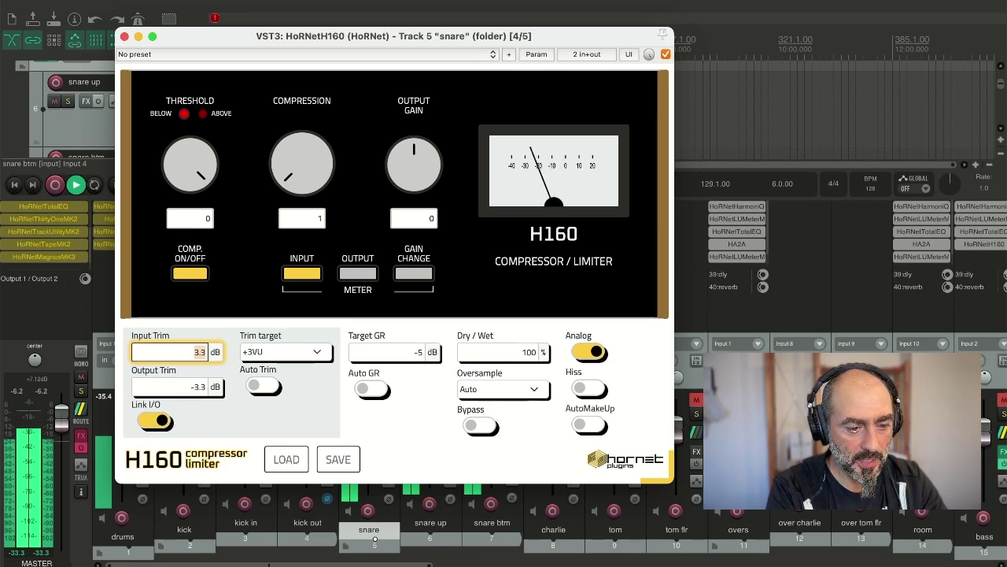
pyautogui.press('Right')
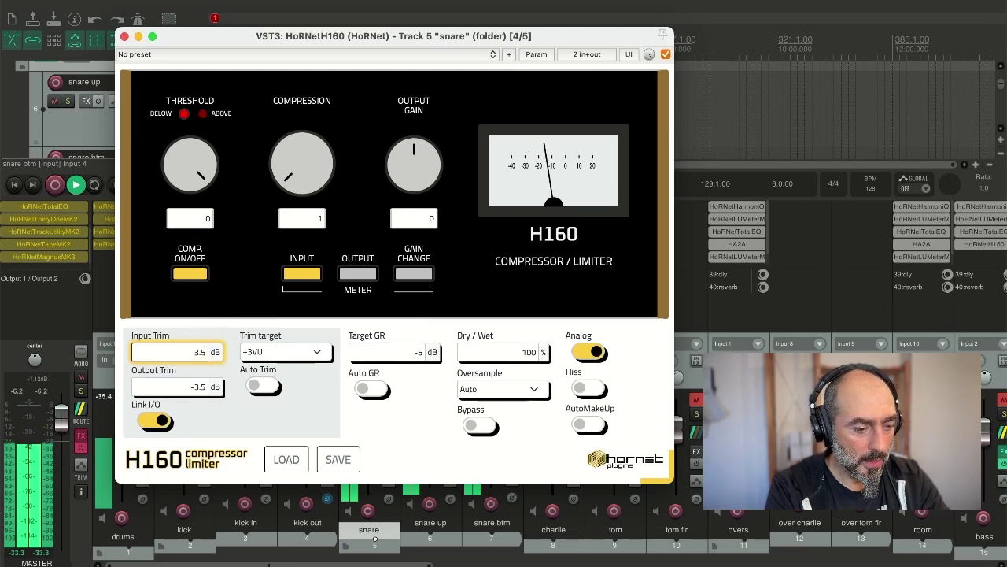
pyautogui.press('Escape')
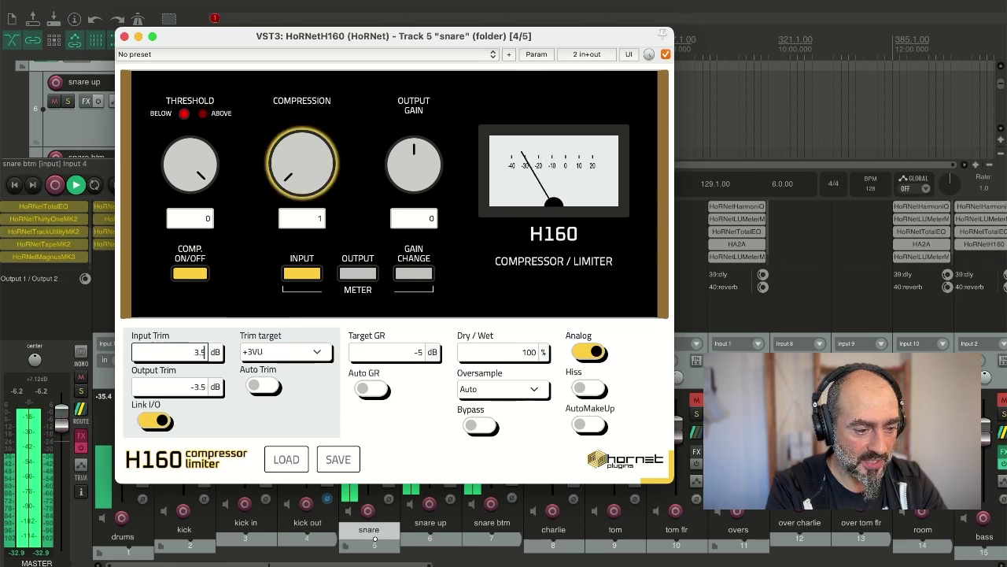
# - Set Compression to 4, meter gain change, and bring Threshold down to -36.4
pyautogui.moveTo(302, 163); pyautogui.dragTo(302, 151)
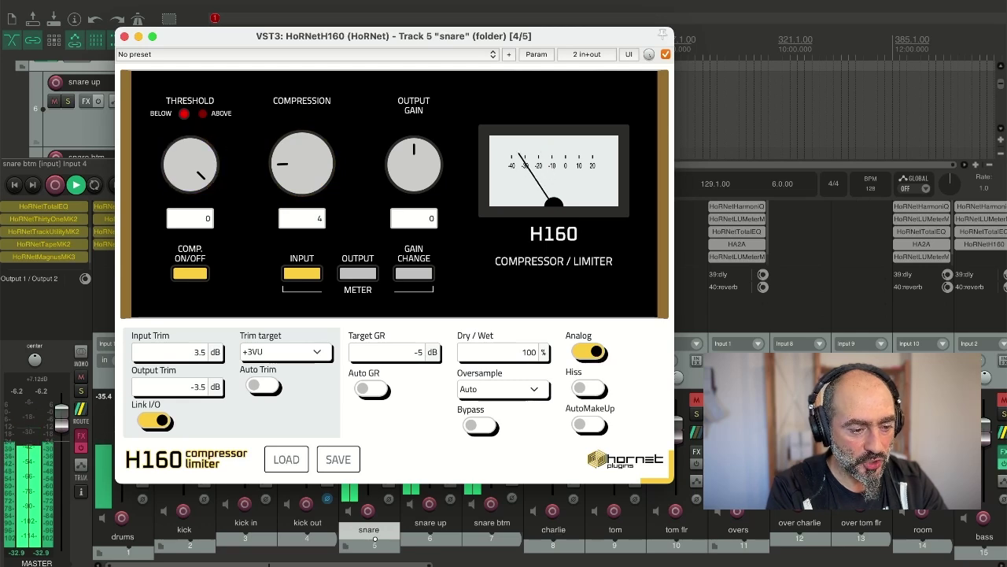
pyautogui.click(413, 273)
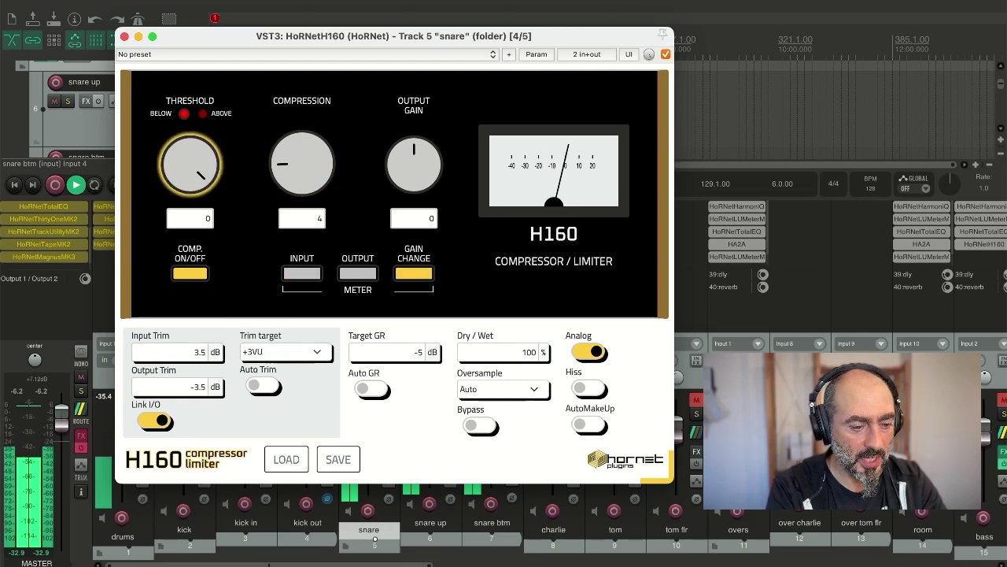
pyautogui.scroll(-6, 189, 164)
pyautogui.scroll(-6, 190, 164)
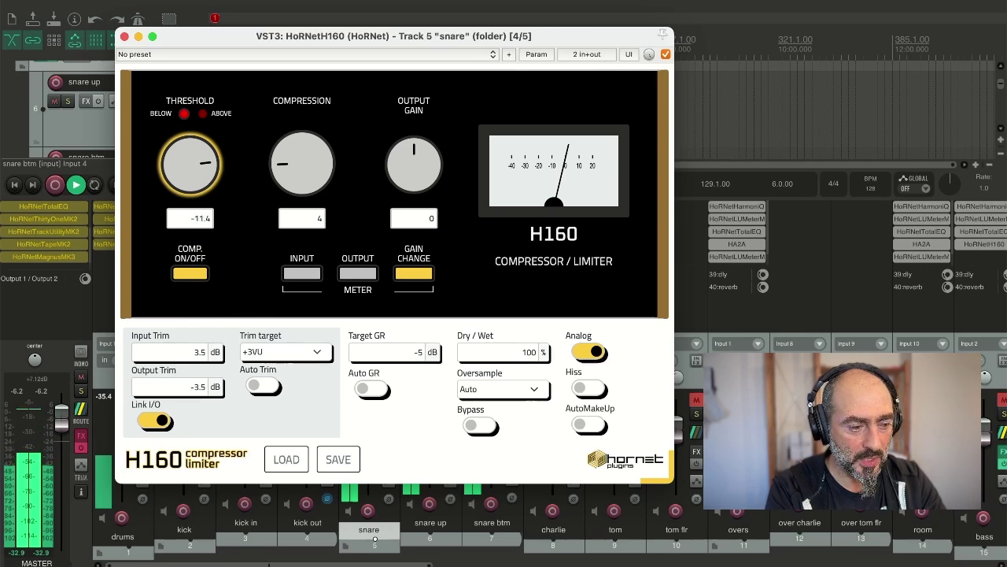
pyautogui.scroll(-10, 190, 164)
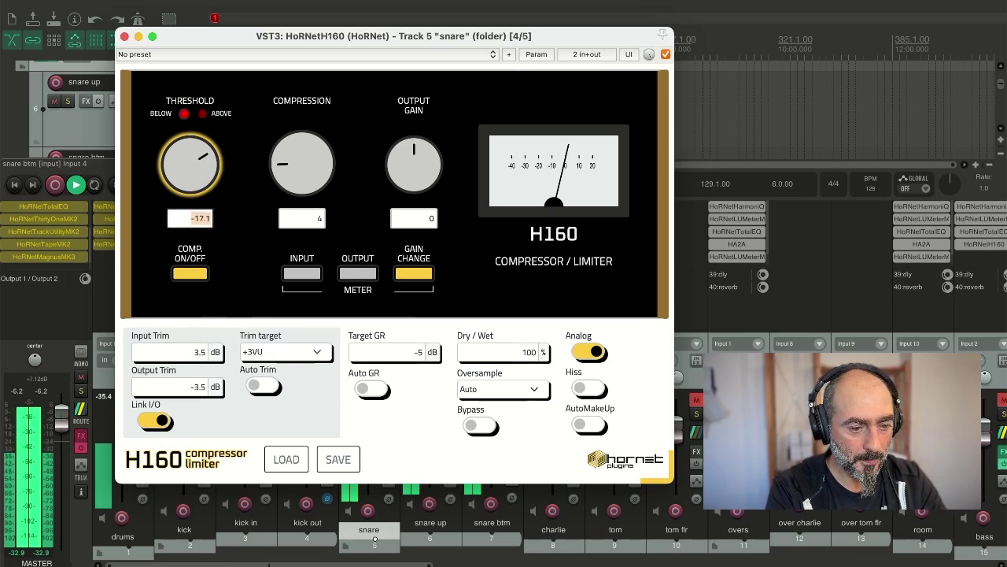
pyautogui.scroll(-9, 190, 164)
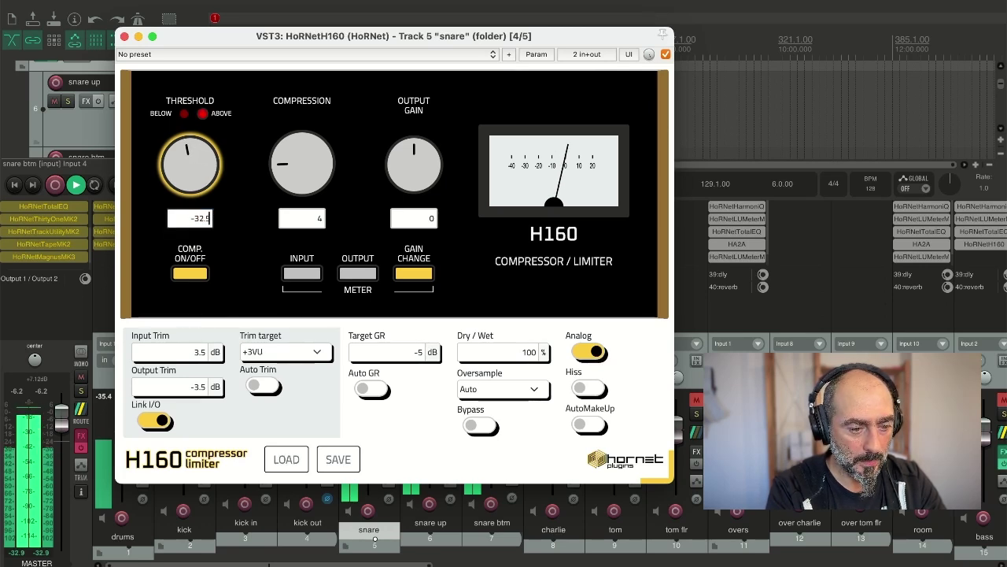
pyautogui.scroll(-3, 190, 164)
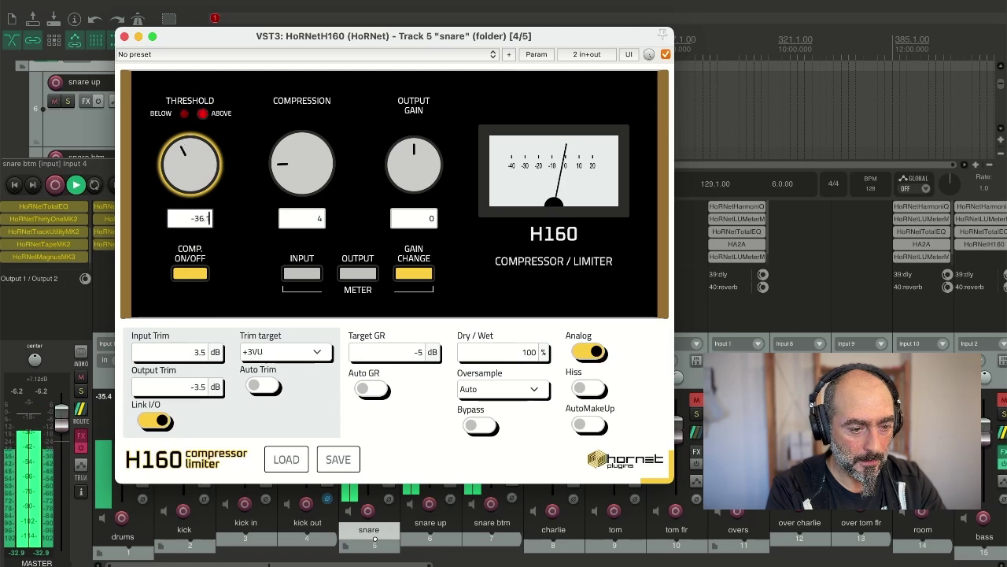
pyautogui.scroll(2, 190, 164)
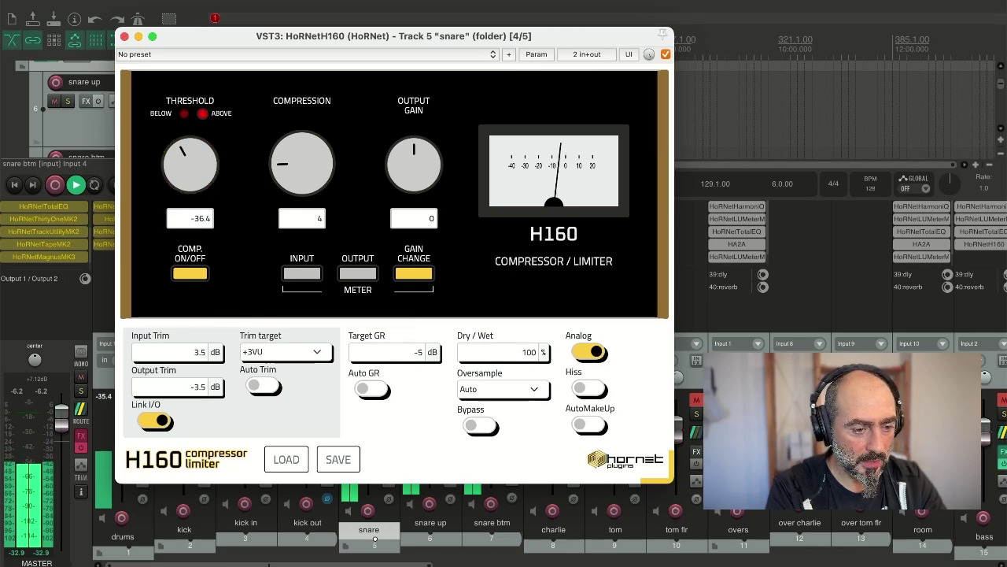
# - Meter the output level and raise H160 Output Gain to 6
pyautogui.click(357, 273)
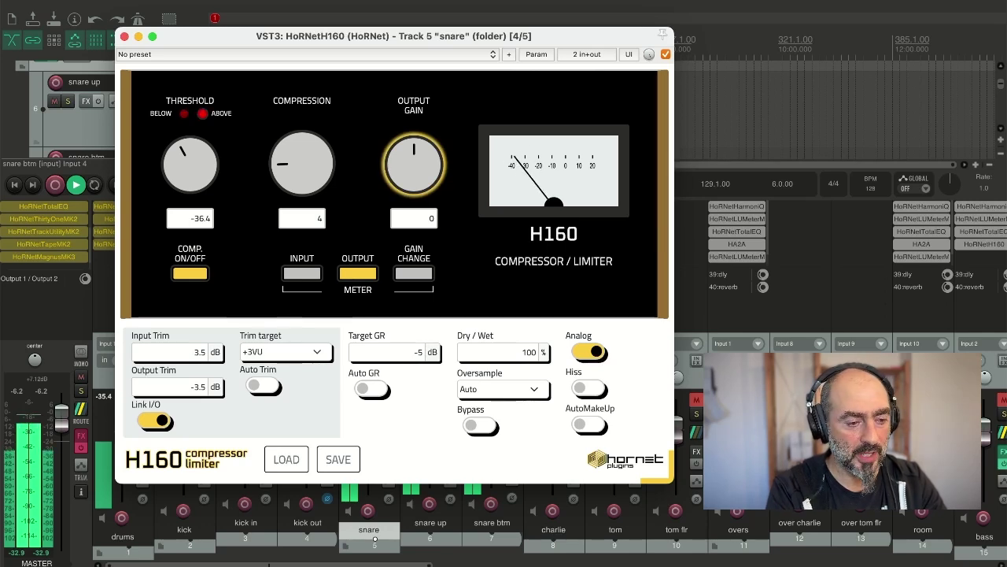
pyautogui.scroll(2, 414, 164)
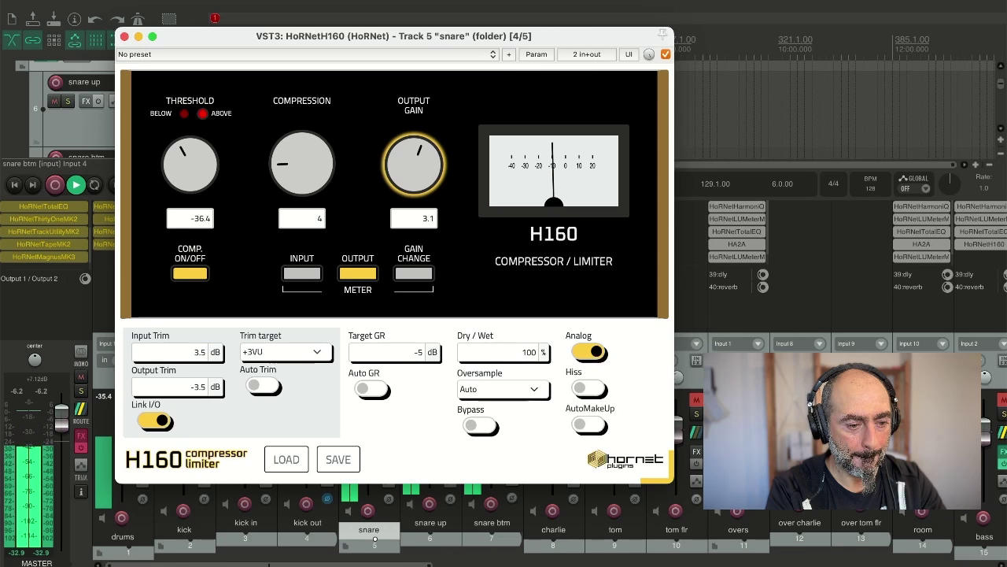
pyautogui.scroll(5, 414, 164)
pyautogui.scroll(2, 414, 164)
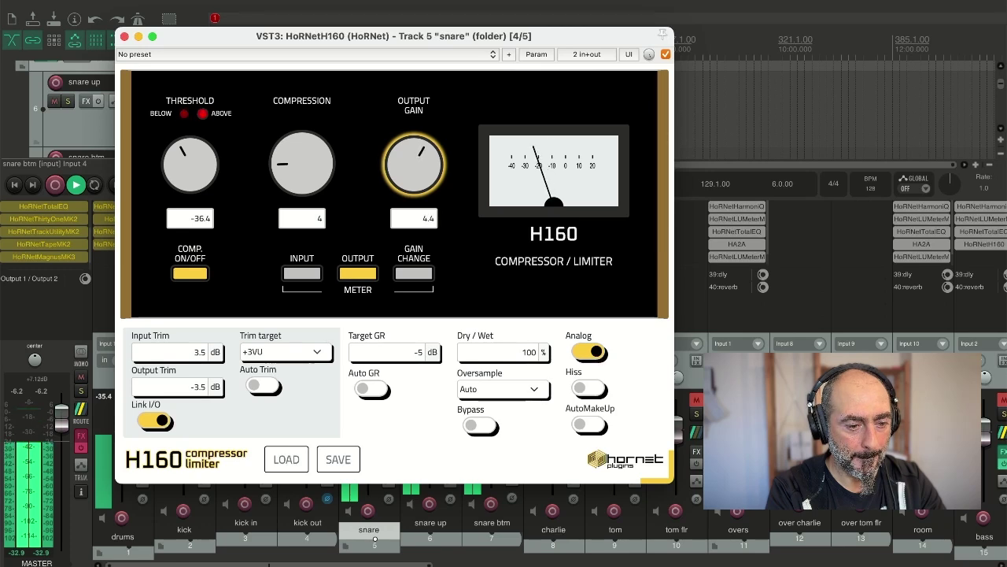
pyautogui.scroll(1, 414, 164)
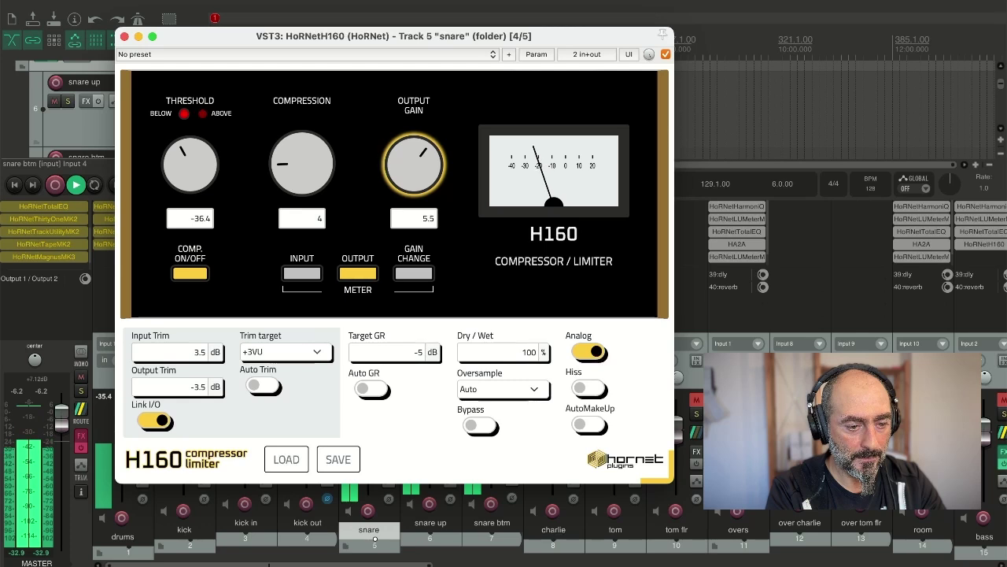
pyautogui.scroll(1, 414, 163)
pyautogui.scroll(1, 414, 164)
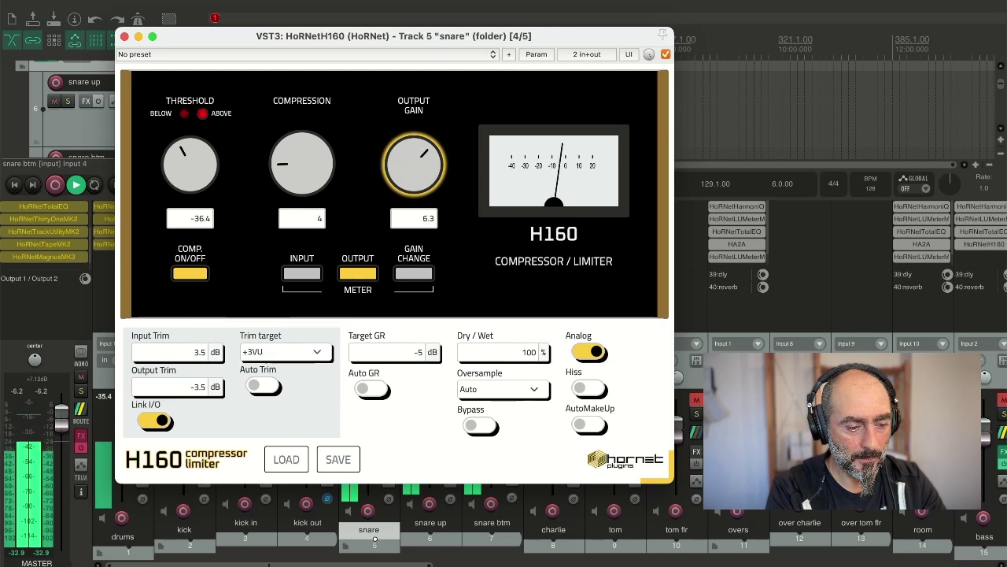
pyautogui.scroll(-1, 414, 163)
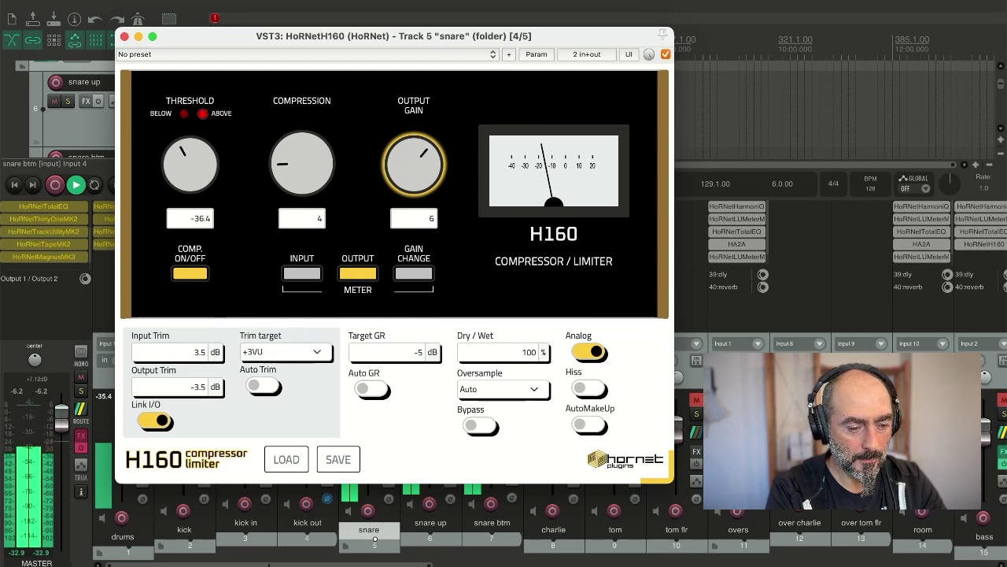
# - Compare the bypassed and active snare, and lower Output Gain to 5.4
pyautogui.click(481, 425)
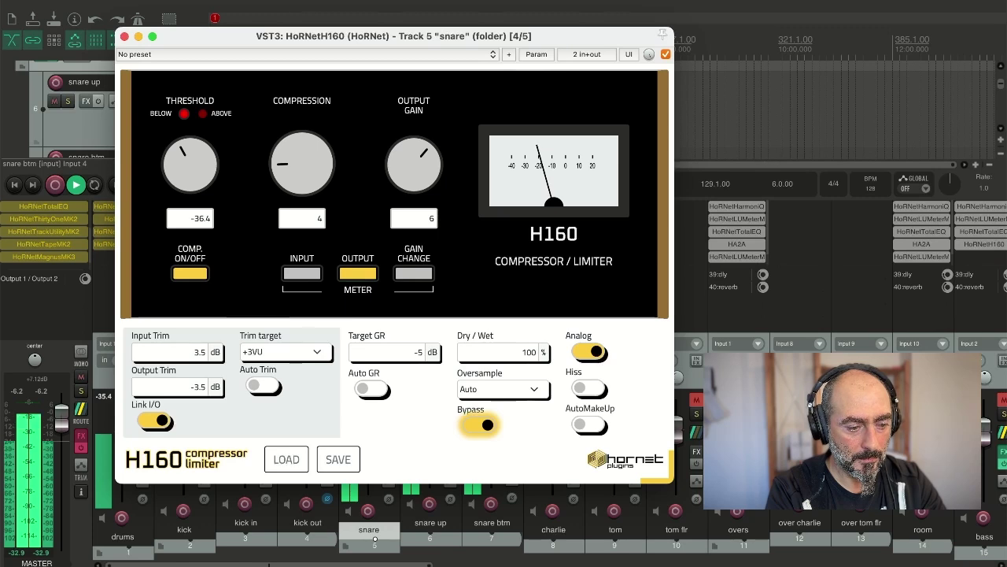
pyautogui.click(478, 425)
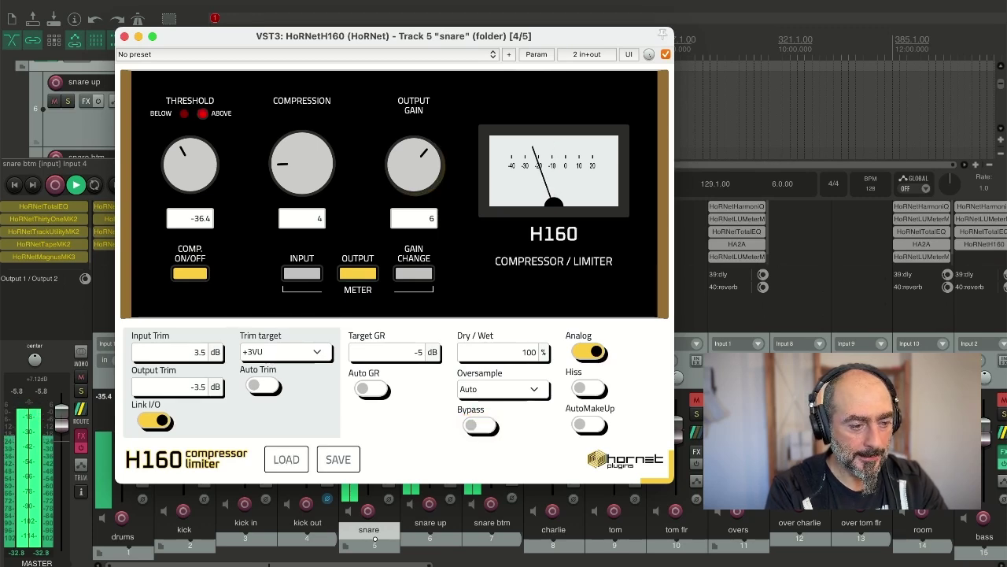
pyautogui.scroll(-2, 414, 163)
pyautogui.scroll(-1, 414, 164)
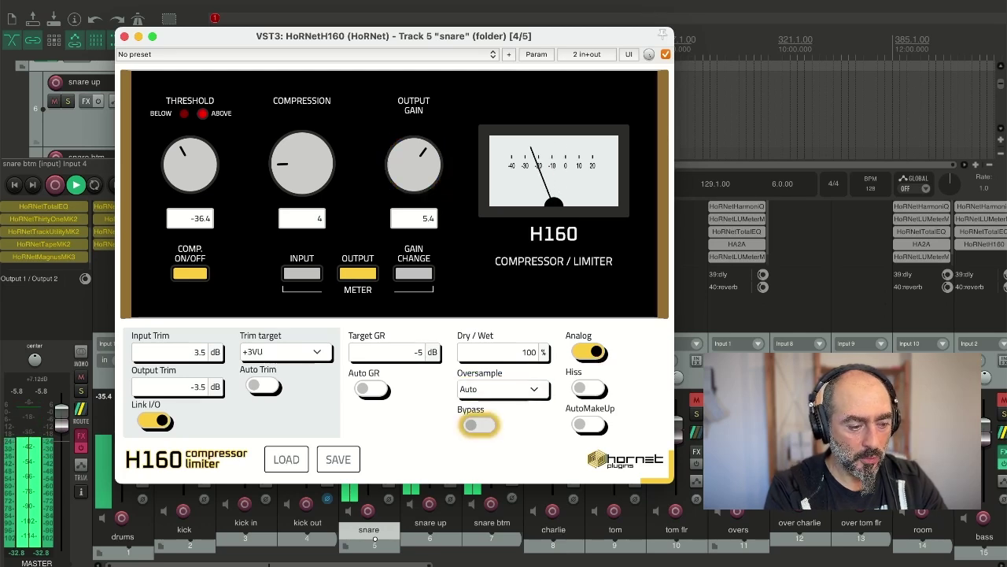
# - A/B the bypass again with the meter on gain change, then stop playback
pyautogui.click(478, 425)
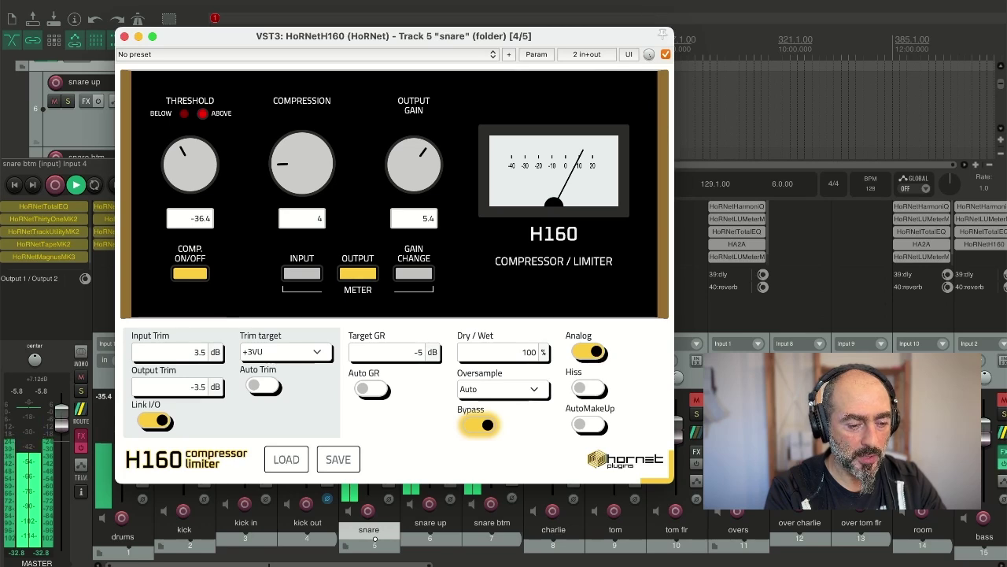
pyautogui.click(478, 425)
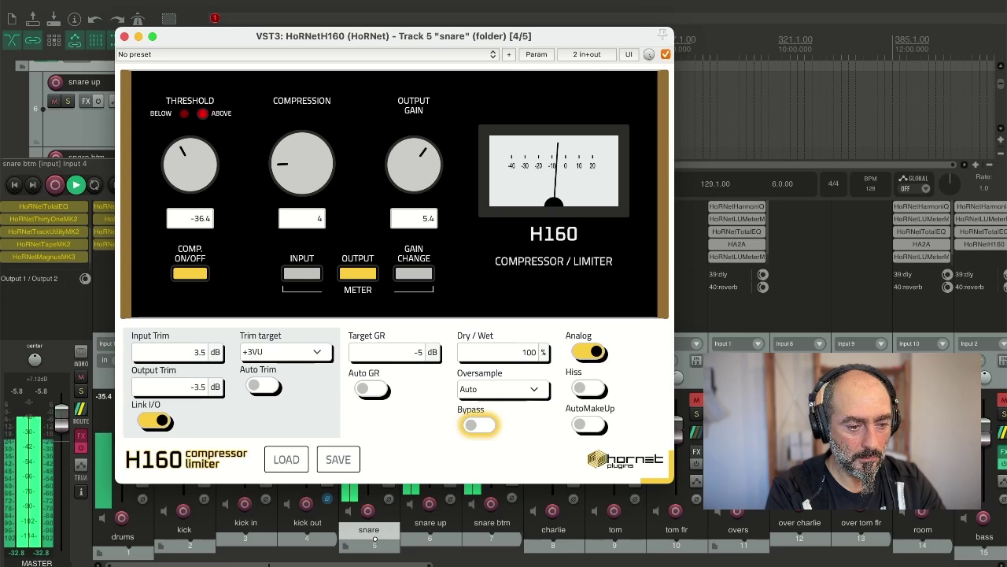
pyautogui.click(414, 273)
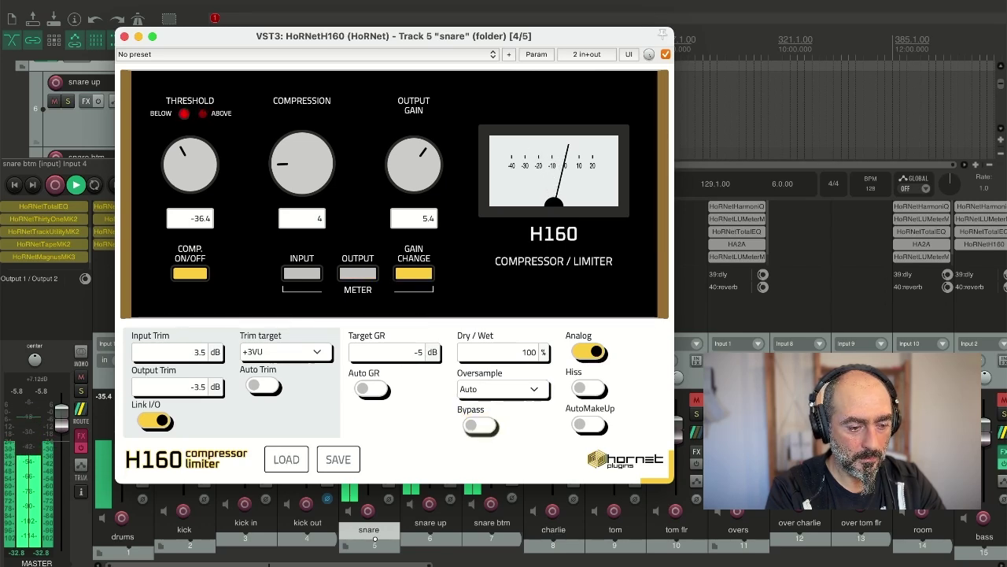
pyautogui.click(480, 425)
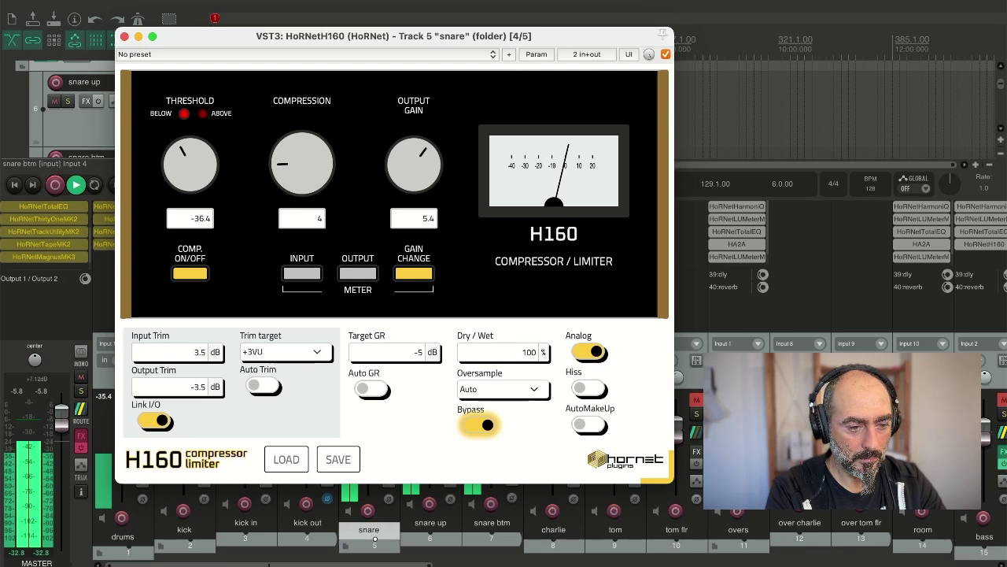
pyautogui.click(479, 425)
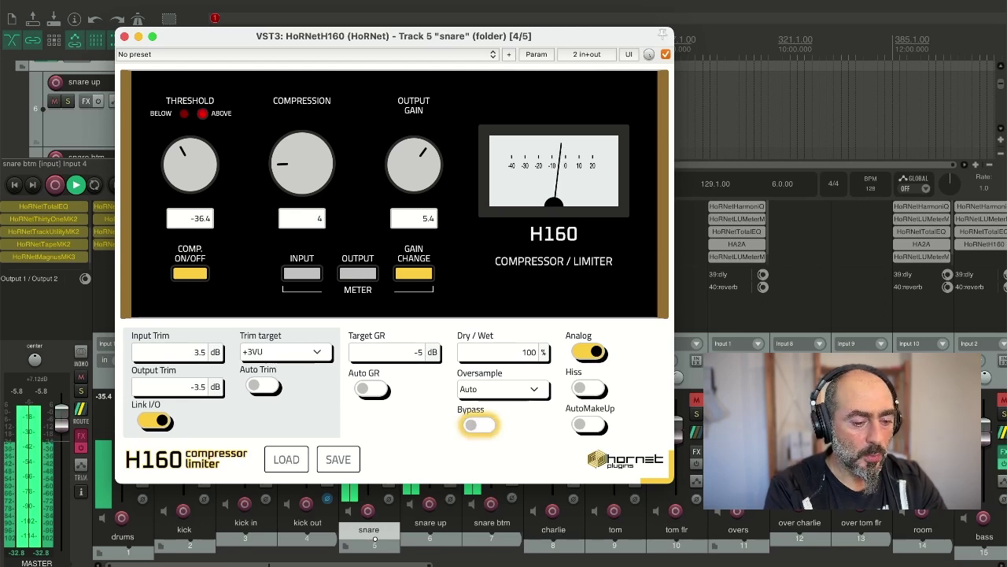
pyautogui.press('space')
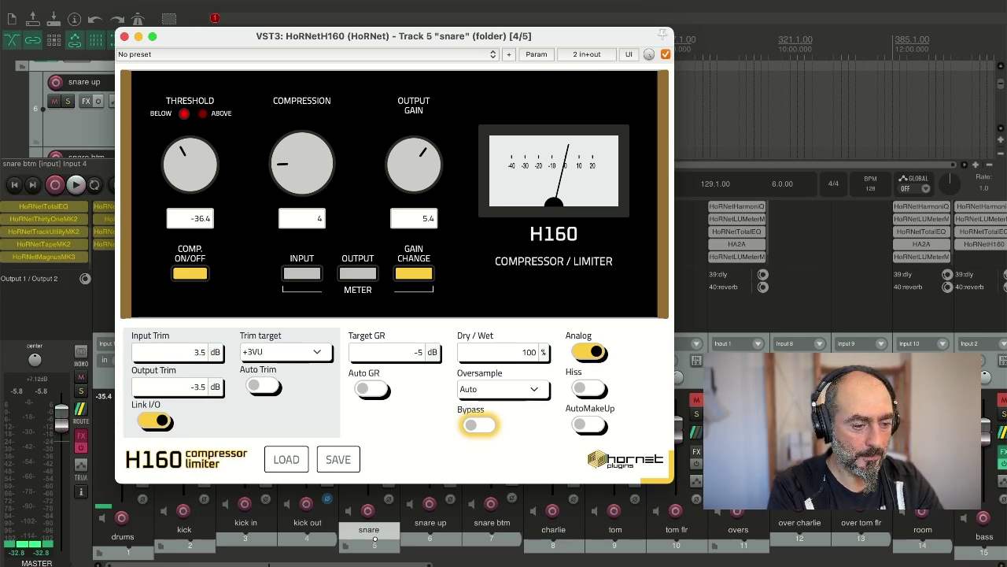
# - During playback set Compression to 13.5 and Output Gain to 8.7, then bypass
pyautogui.press('space')
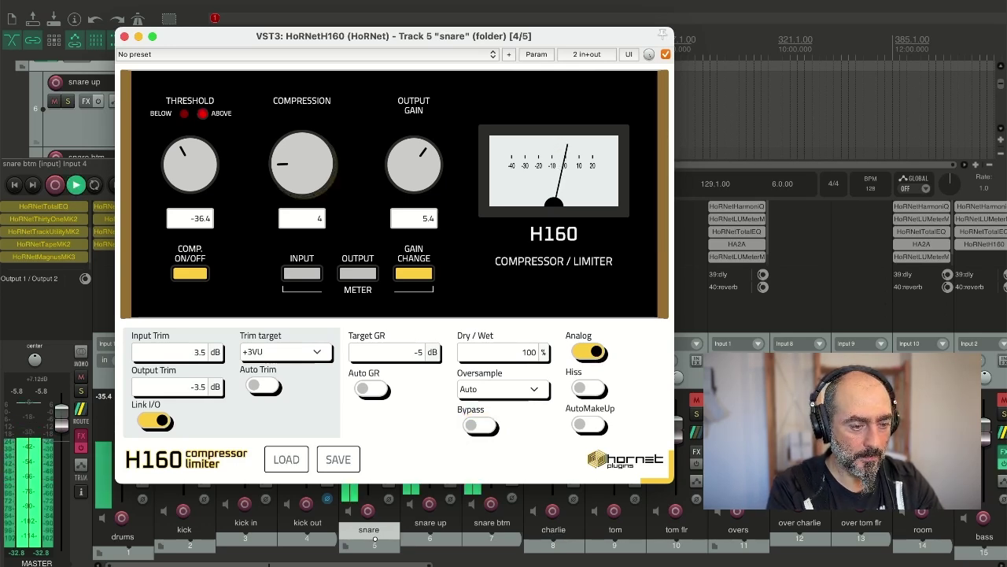
pyautogui.moveTo(303, 163); pyautogui.dragTo(302, 131)
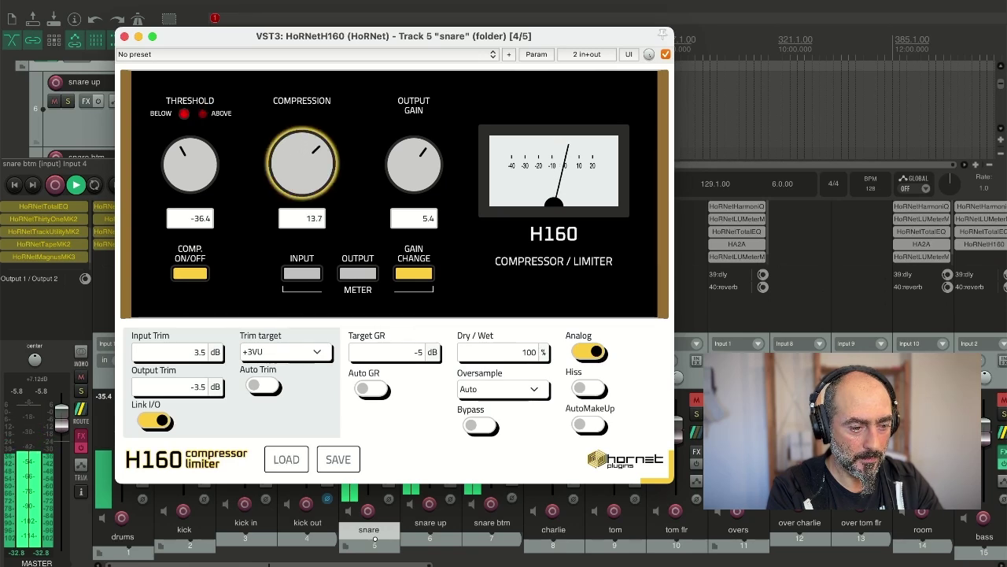
pyautogui.moveTo(302, 131); pyautogui.dragTo(303, 130)
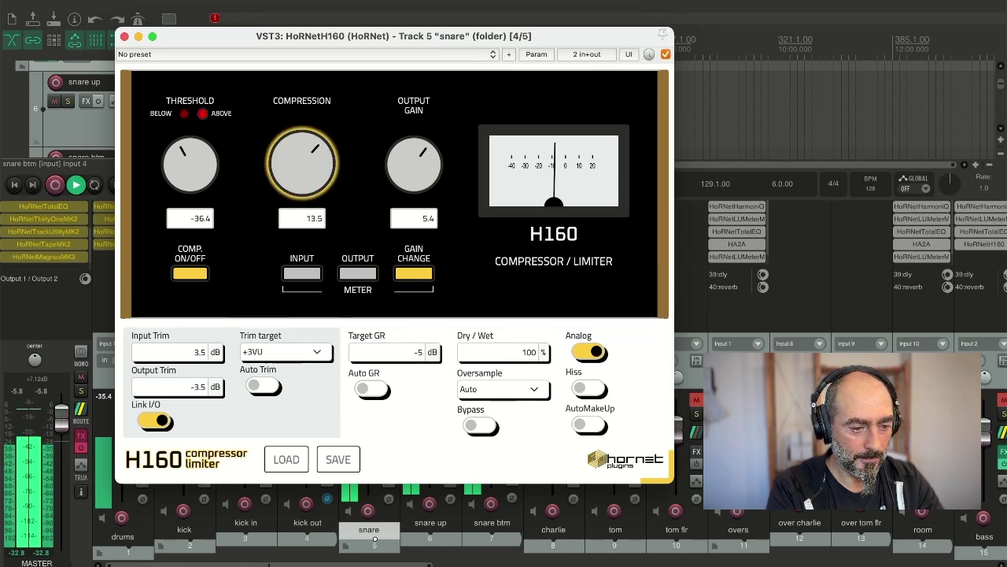
pyautogui.click(357, 273)
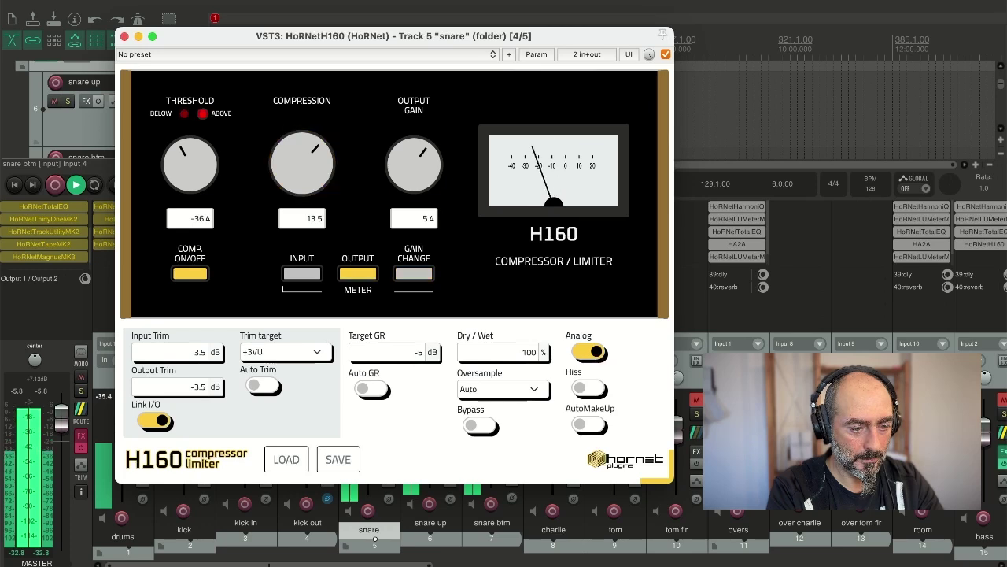
pyautogui.moveTo(414, 163); pyautogui.dragTo(414, 156)
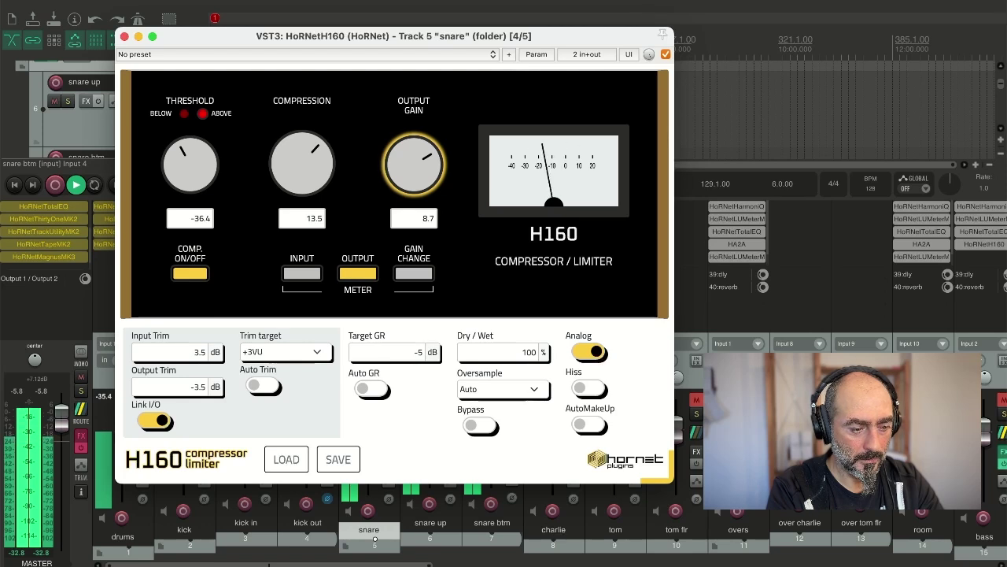
pyautogui.click(480, 425)
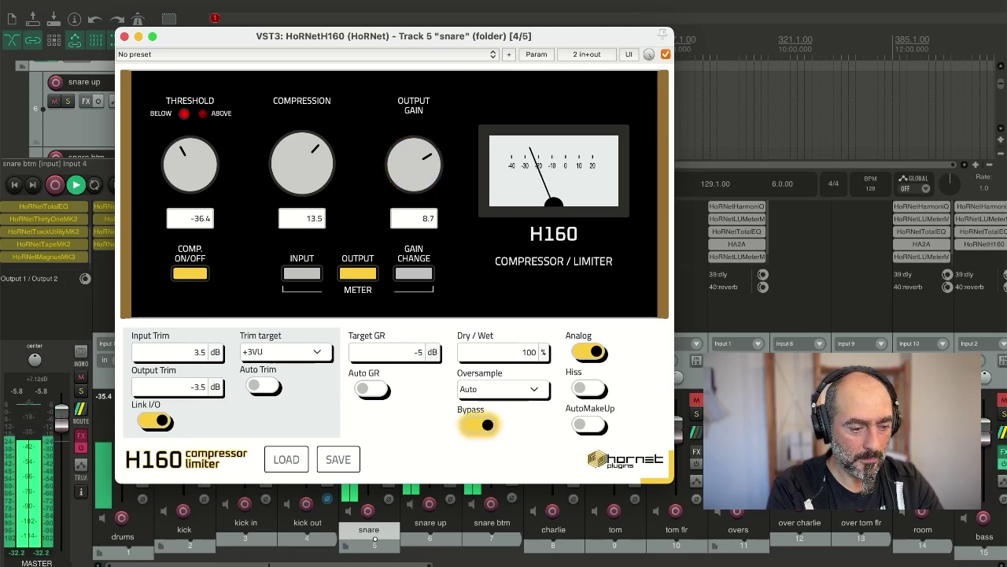
# - Re-enable the H160, meter gain change, A/B the bypass once more, and stop playback
pyautogui.click(478, 425)
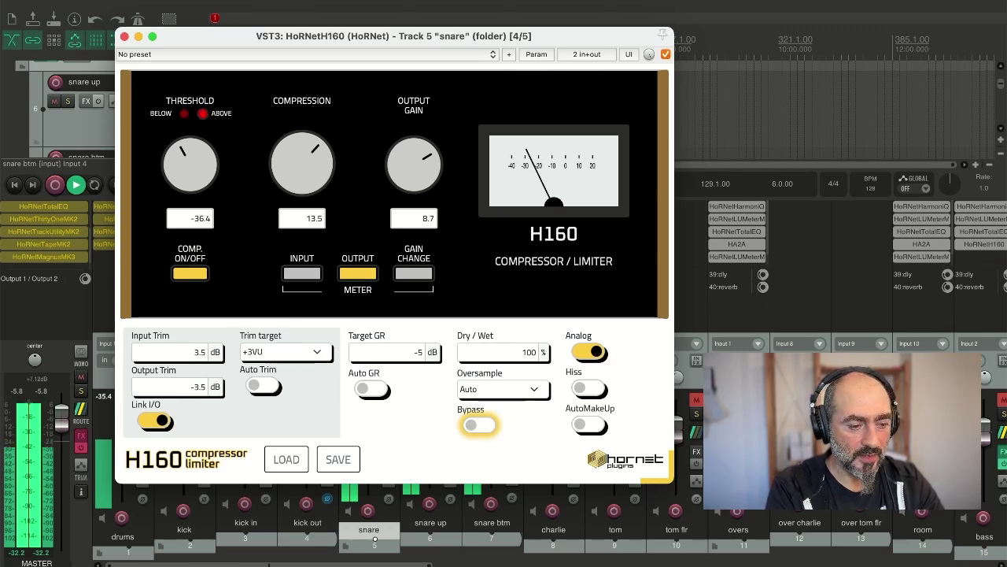
pyautogui.click(414, 274)
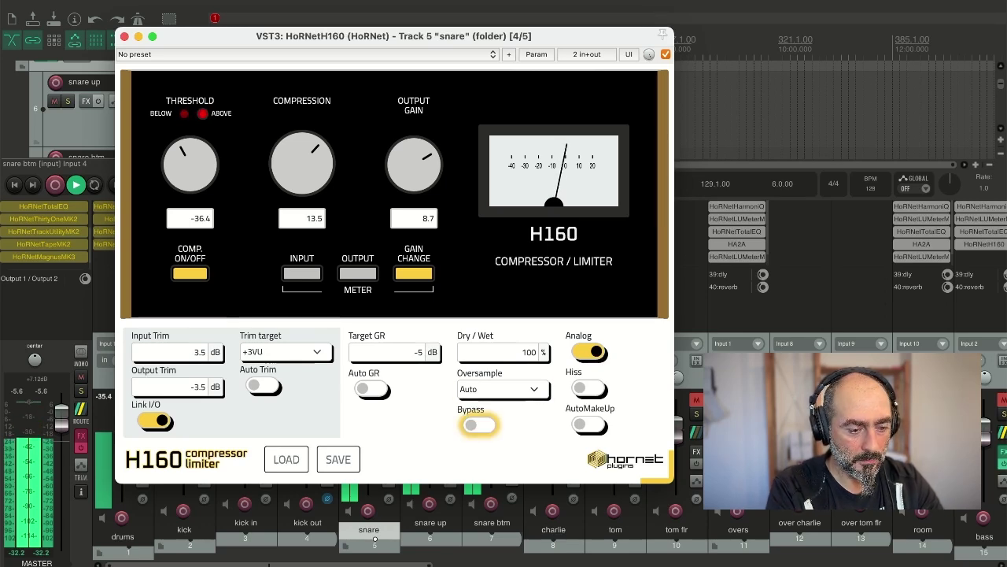
pyautogui.click(478, 425)
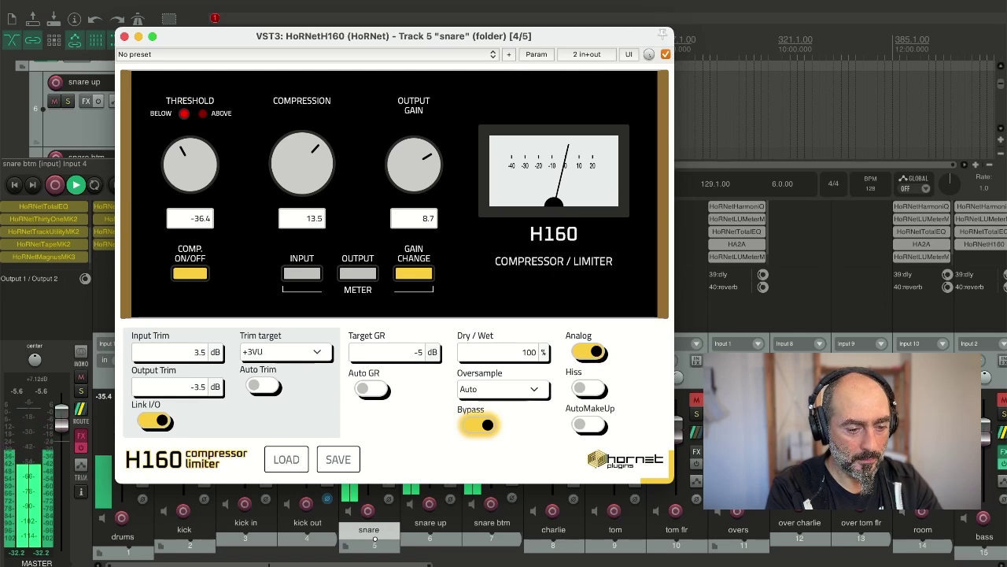
pyautogui.click(478, 425)
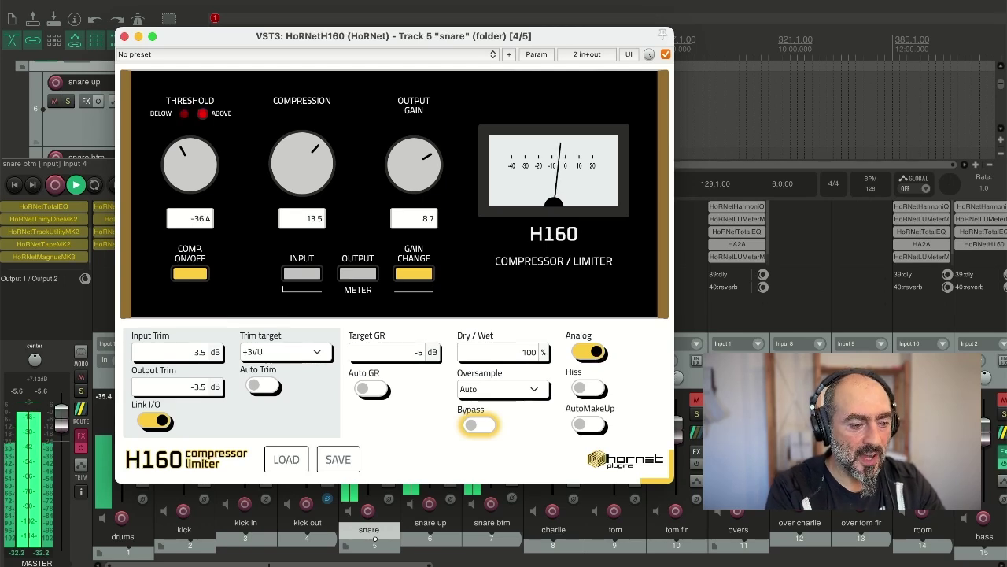
pyautogui.press('space')
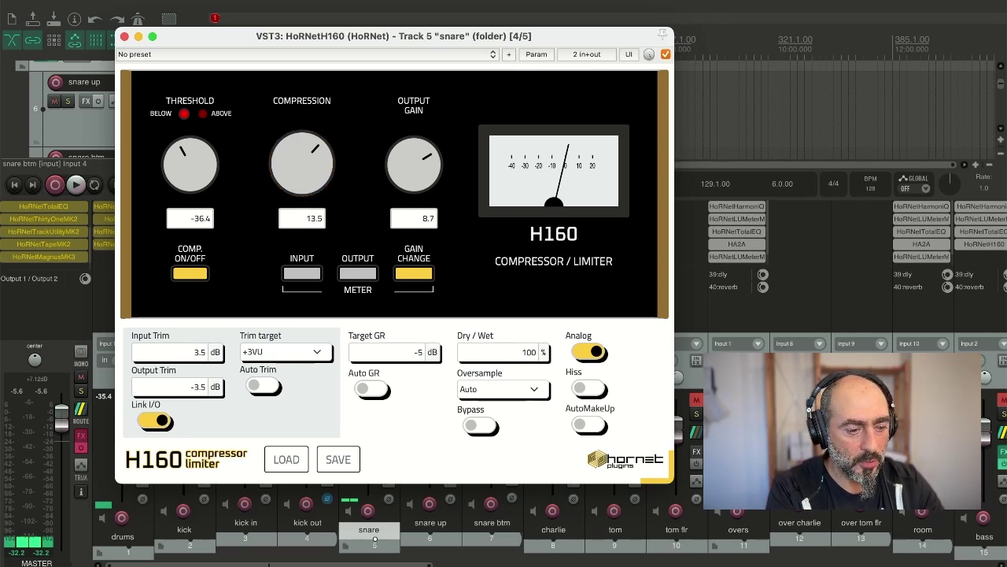
pyautogui.doubleClick(190, 165)
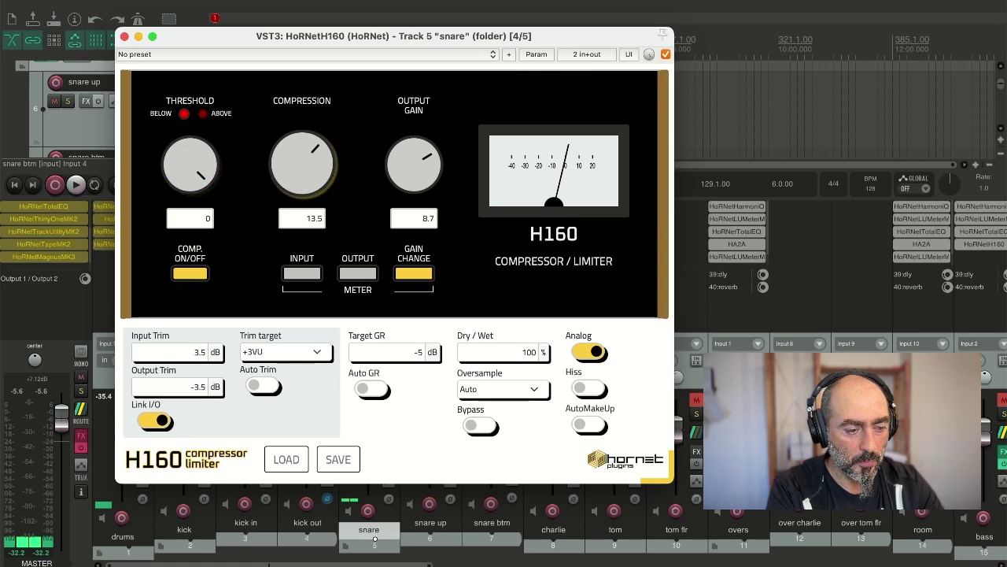
pyautogui.doubleClick(302, 165)
pyautogui.doubleClick(414, 164)
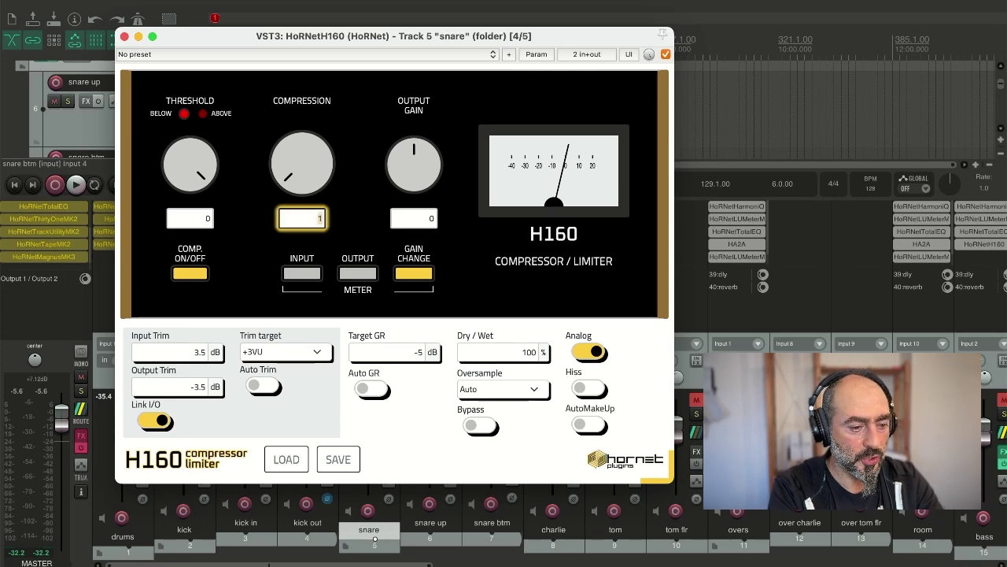
pyautogui.write('4')
pyautogui.press('Return')
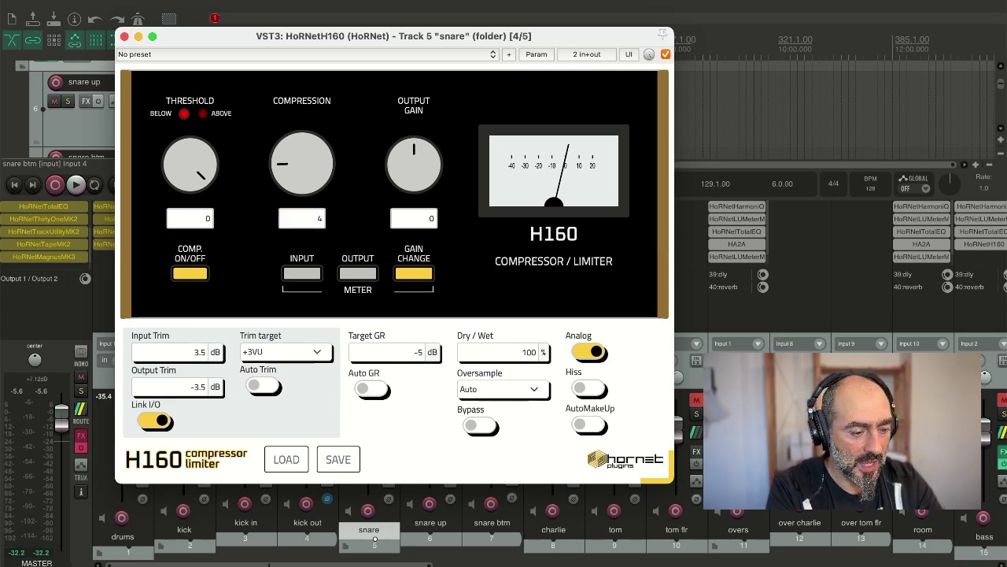
pyautogui.click(283, 352)
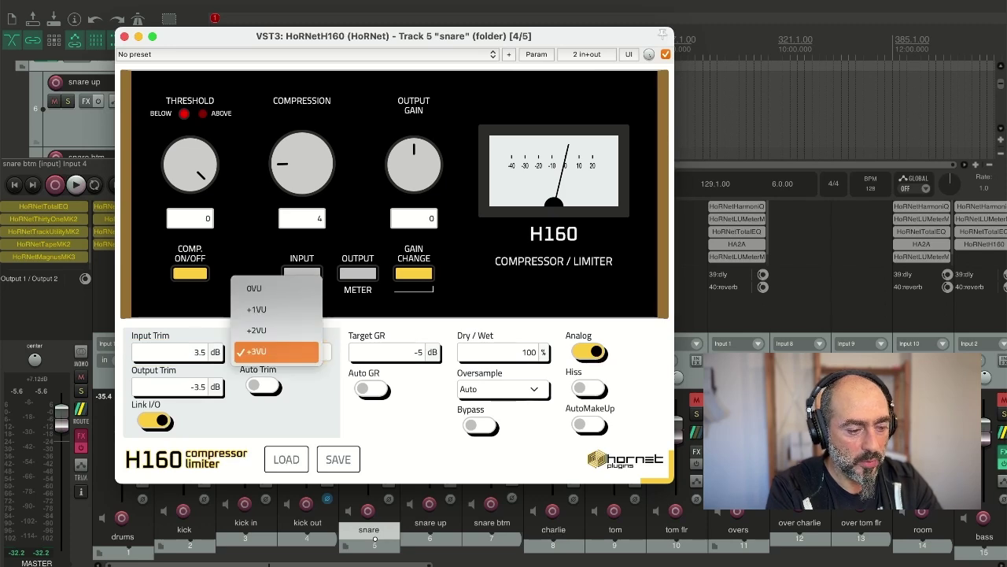
pyautogui.click(268, 352)
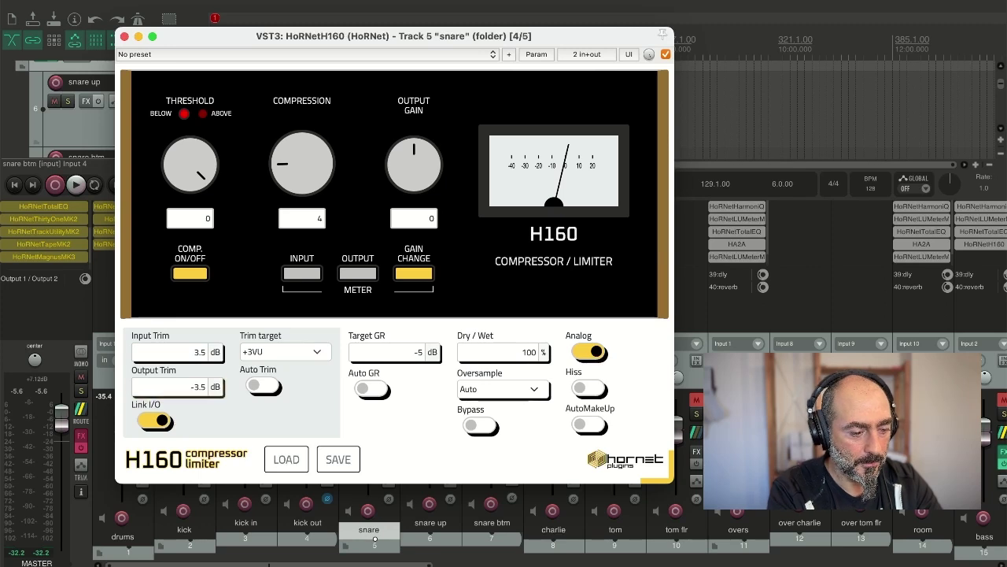
# - Run Auto Trim during playback until trims reach -5.3/5.3 dB, then enable Auto GR
pyautogui.click(262, 386)
pyautogui.press('space')
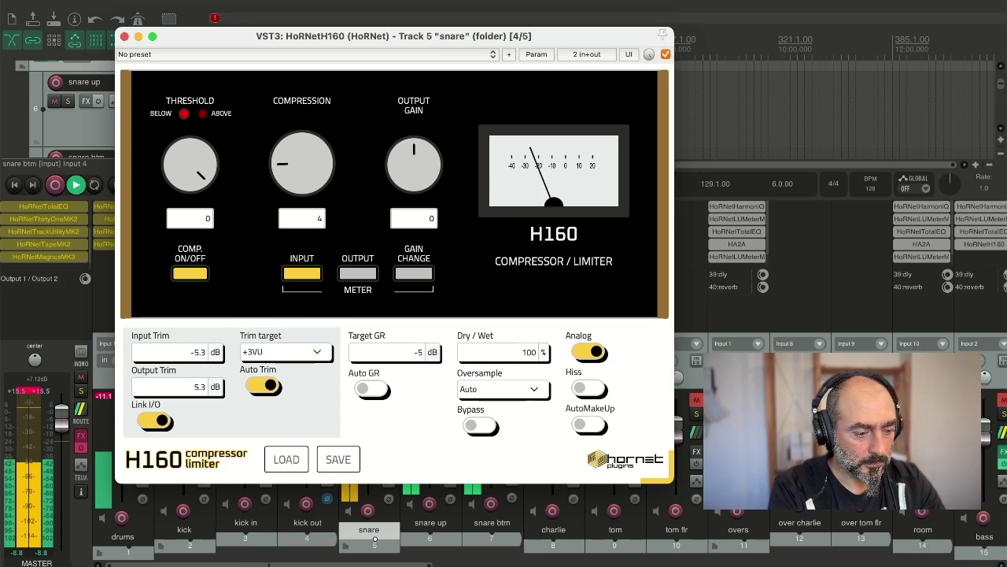
pyautogui.click(263, 384)
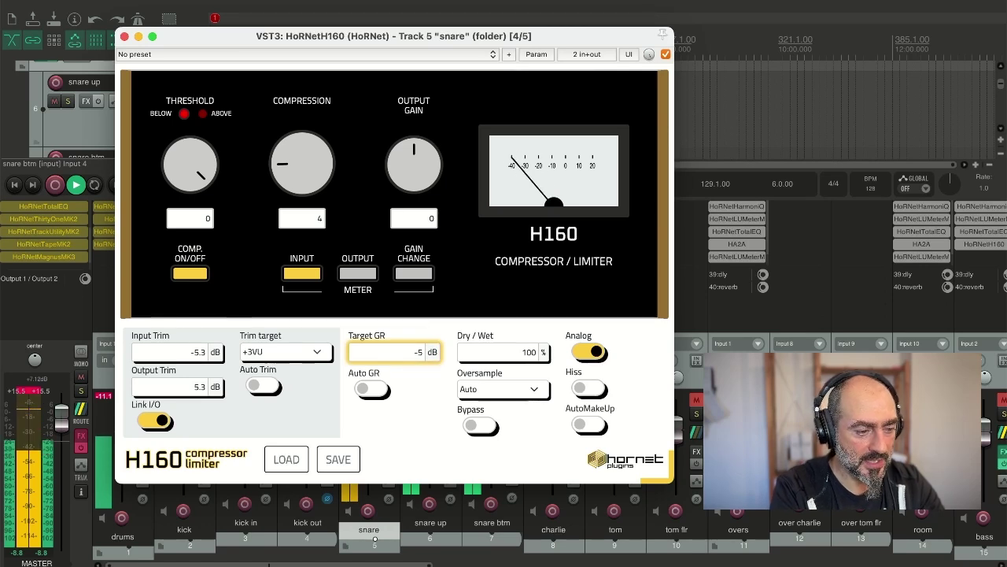
pyautogui.click(372, 388)
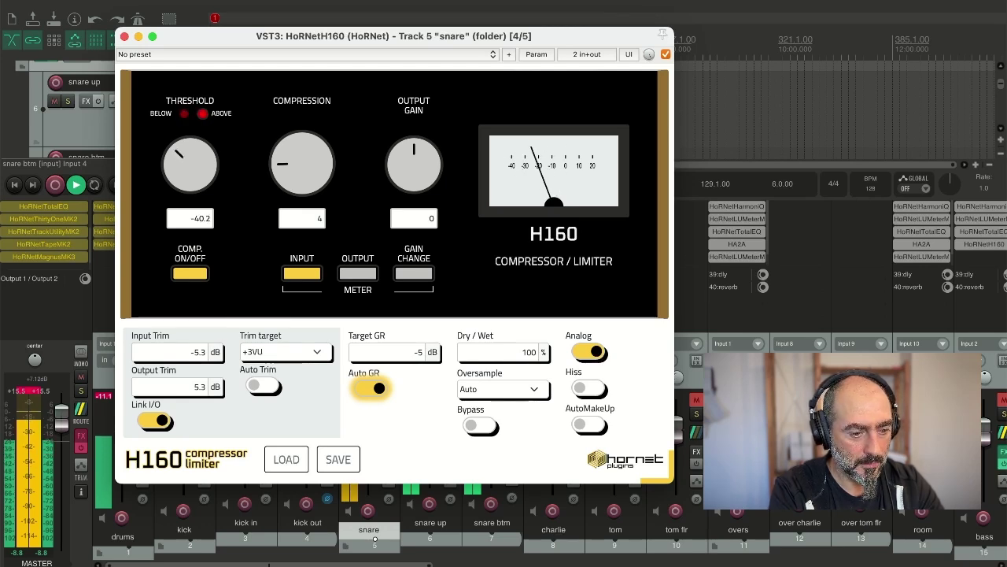
# - Turn off Auto GR at Threshold -39.2, level-match Output Gain to 3.5, and stop bypassed
pyautogui.click(413, 273)
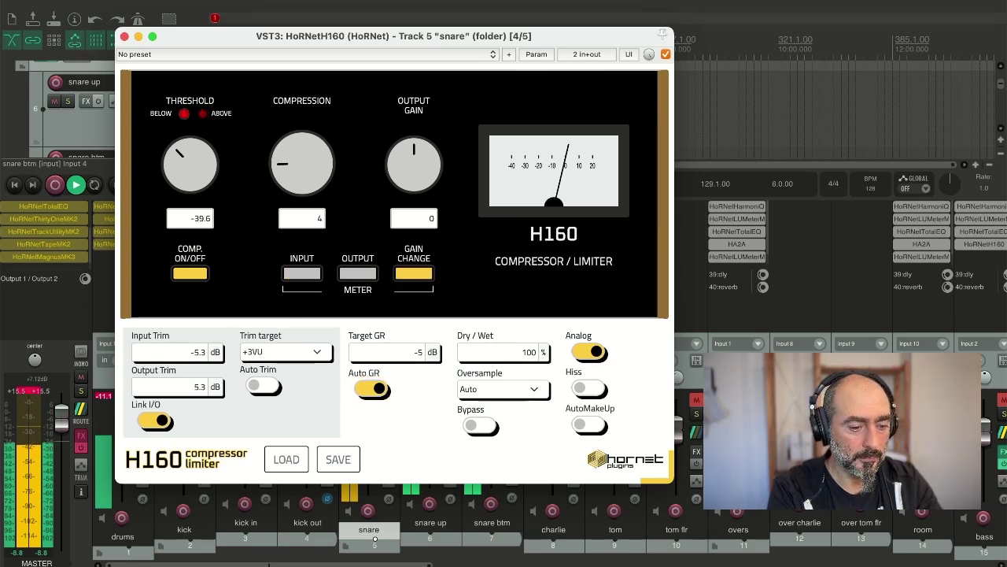
pyautogui.click(373, 389)
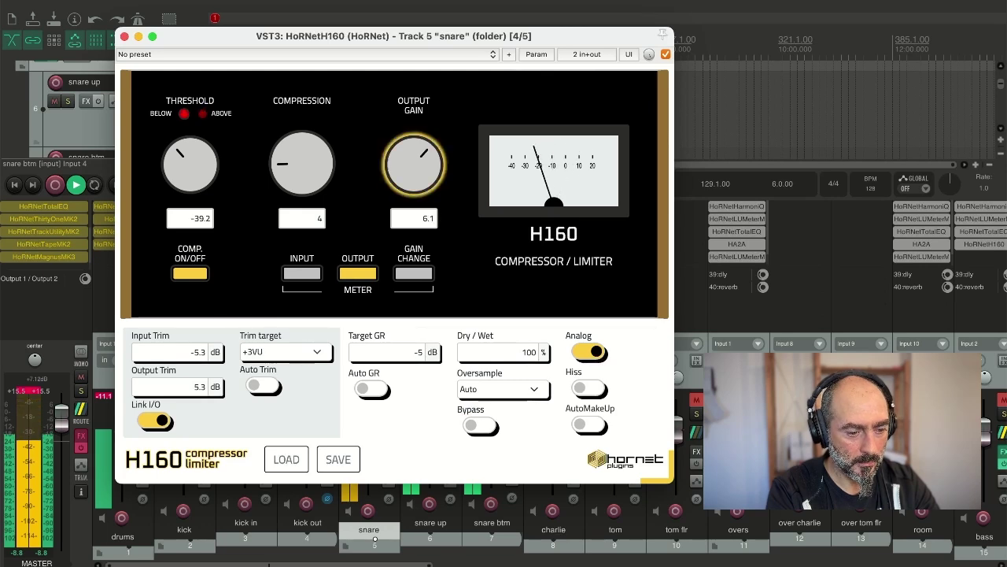
pyautogui.scroll(-2, 414, 163)
pyautogui.click(480, 425)
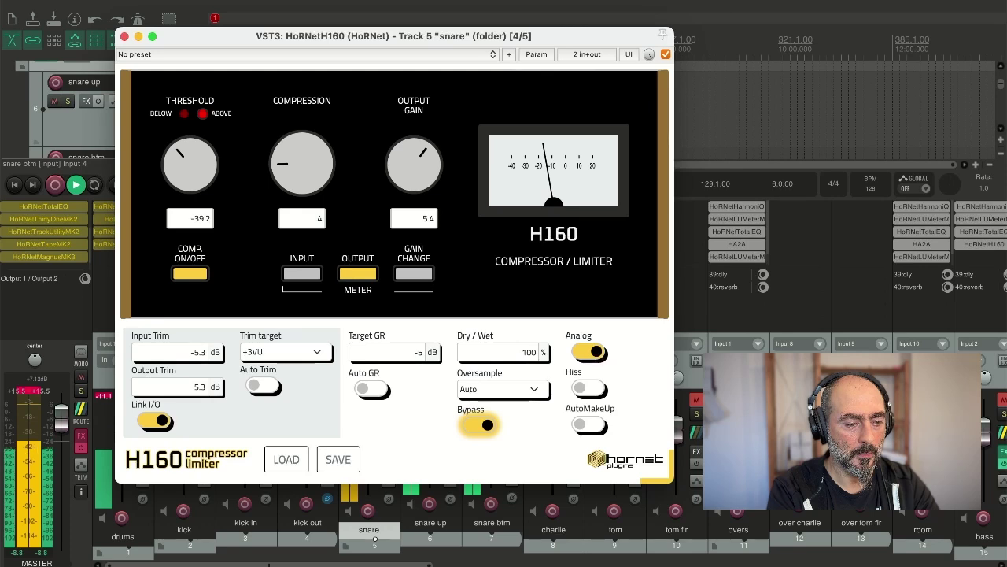
pyautogui.click(480, 425)
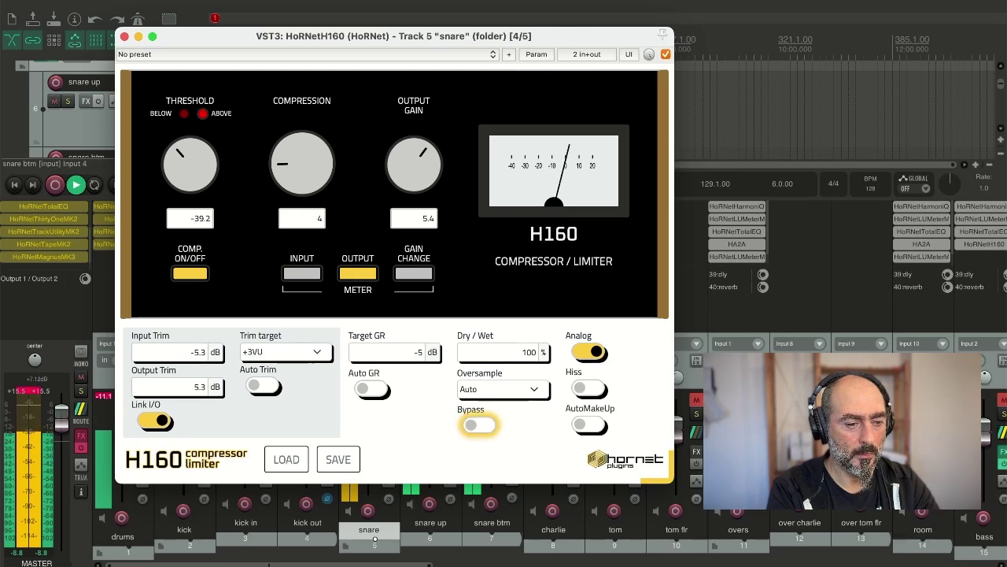
pyautogui.click(480, 425)
pyautogui.scroll(-3, 414, 164)
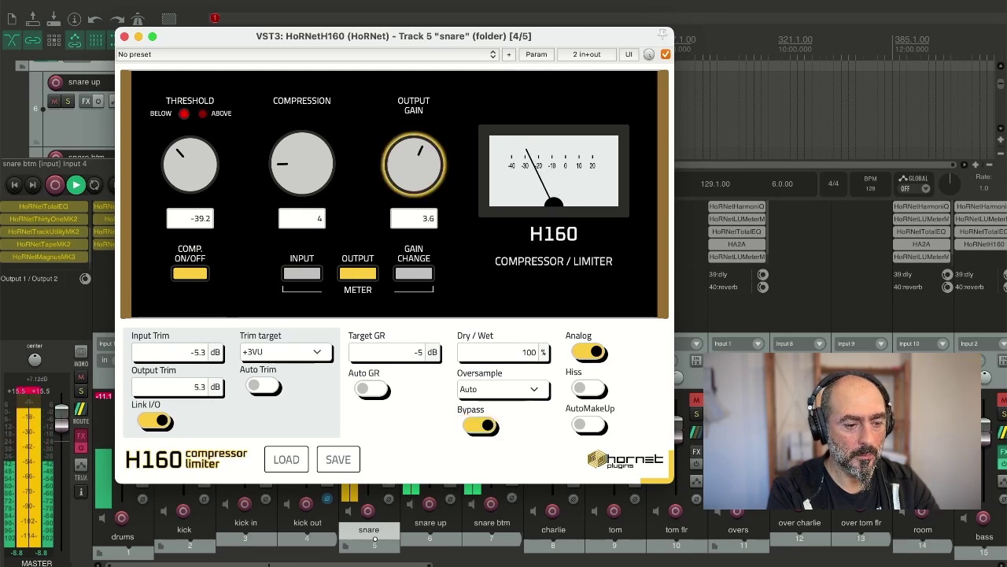
pyautogui.click(480, 425)
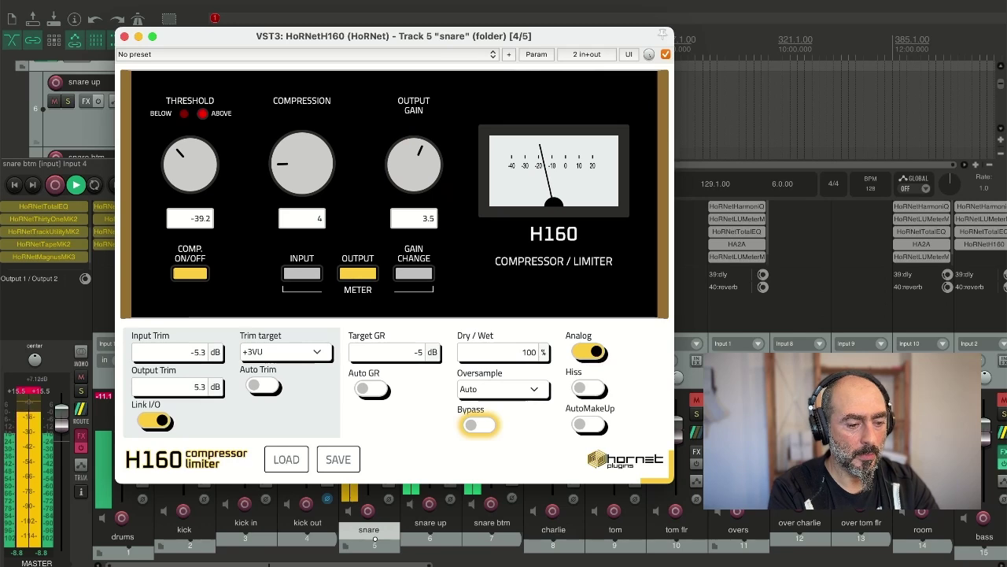
pyautogui.click(480, 425)
pyautogui.press('space')
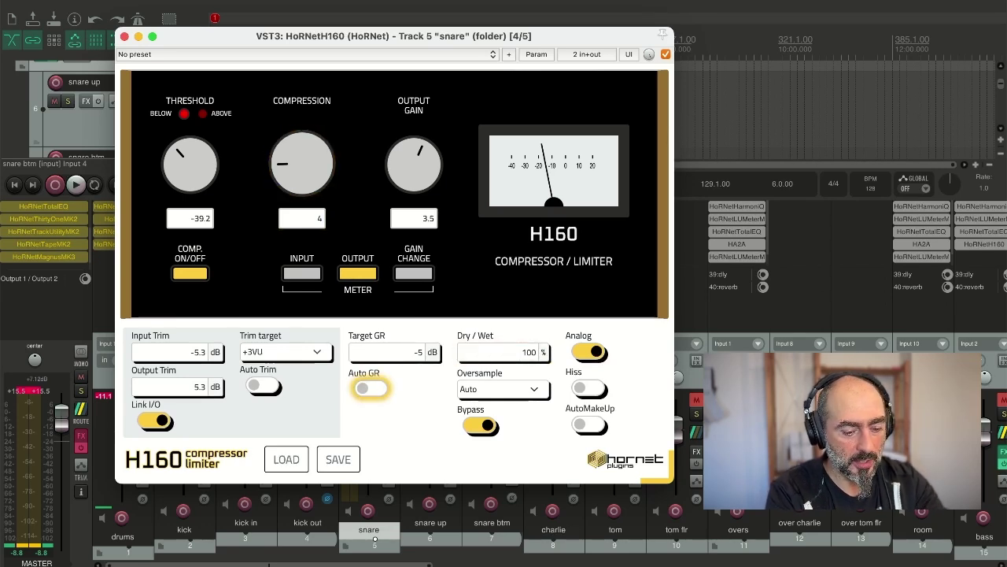
# - Turn Auto GR back on, set Target GR to -10 dB, and start playback
pyautogui.click(370, 388)
pyautogui.click(394, 352)
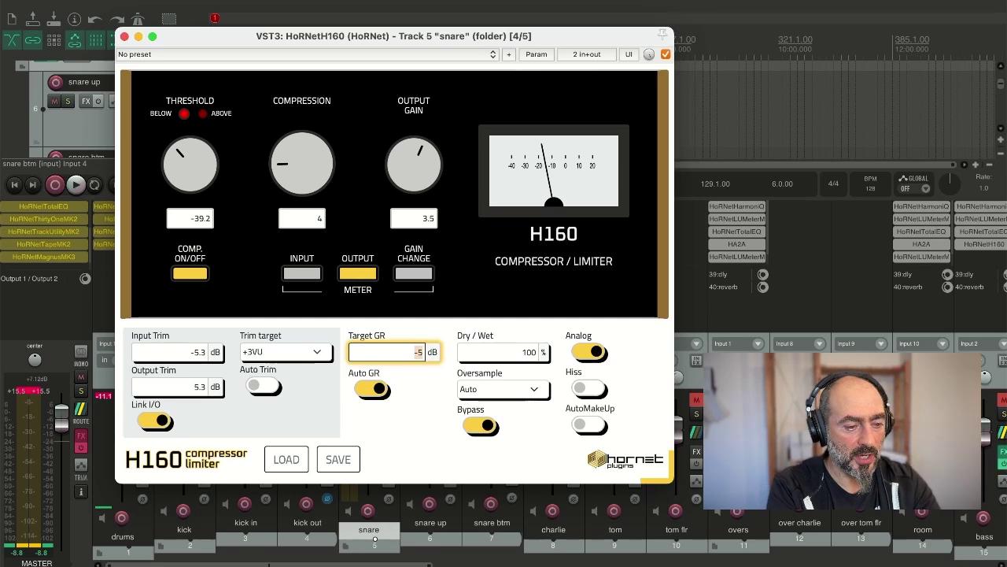
pyautogui.press('BackSpace')
pyautogui.write('-10')
pyautogui.press('Return')
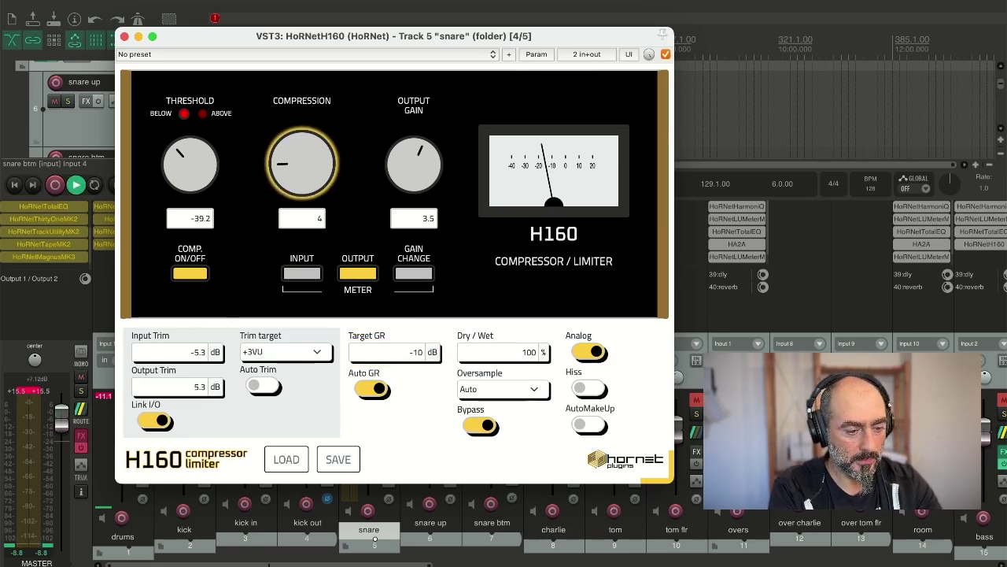
pyautogui.press('space')
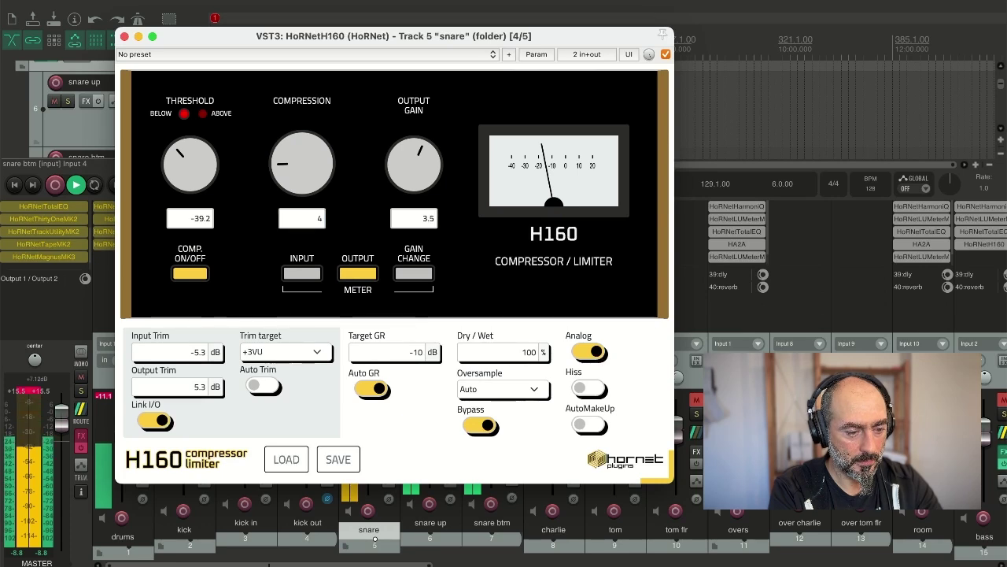
# - Lower Target GR to -11 dB with Auto GR running, then turn Bypass off
pyautogui.click(370, 388)
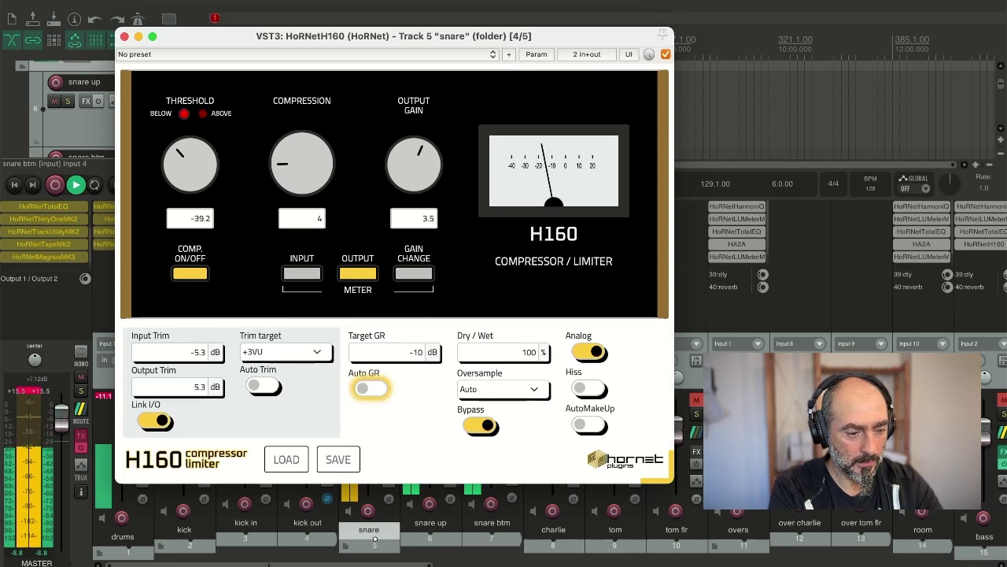
pyautogui.click(371, 388)
pyautogui.click(394, 352)
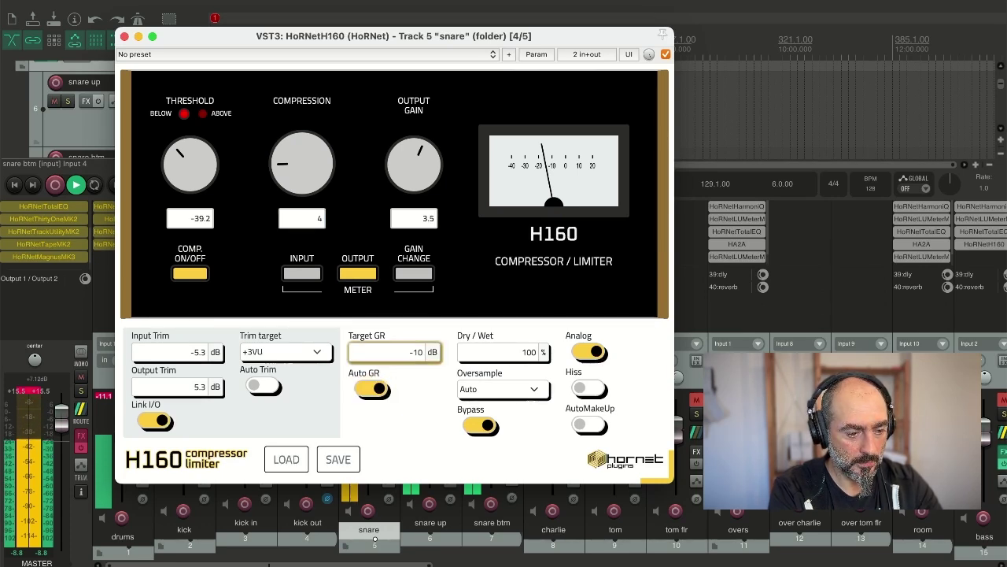
pyautogui.press('Down')
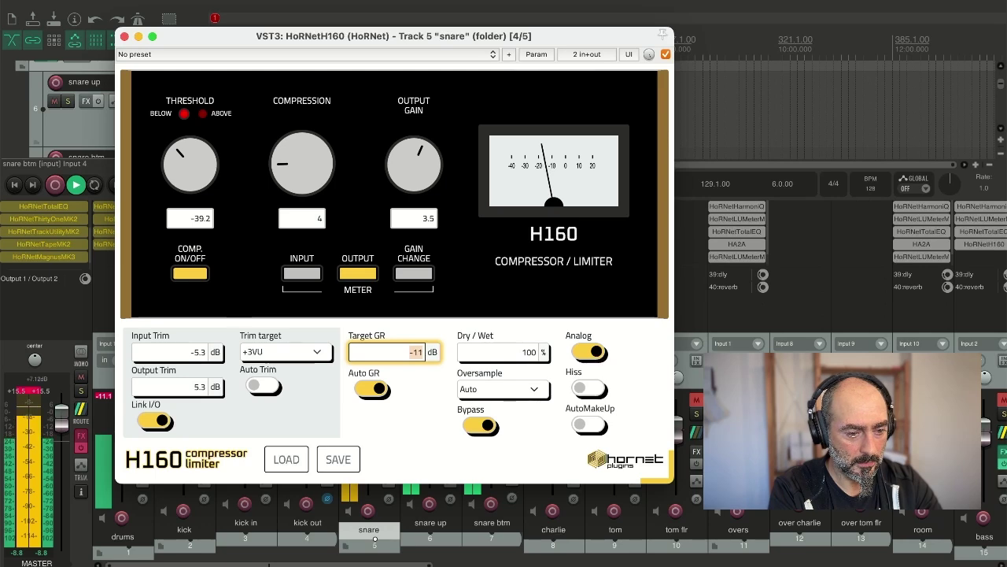
pyautogui.click(409, 352)
pyautogui.click(480, 425)
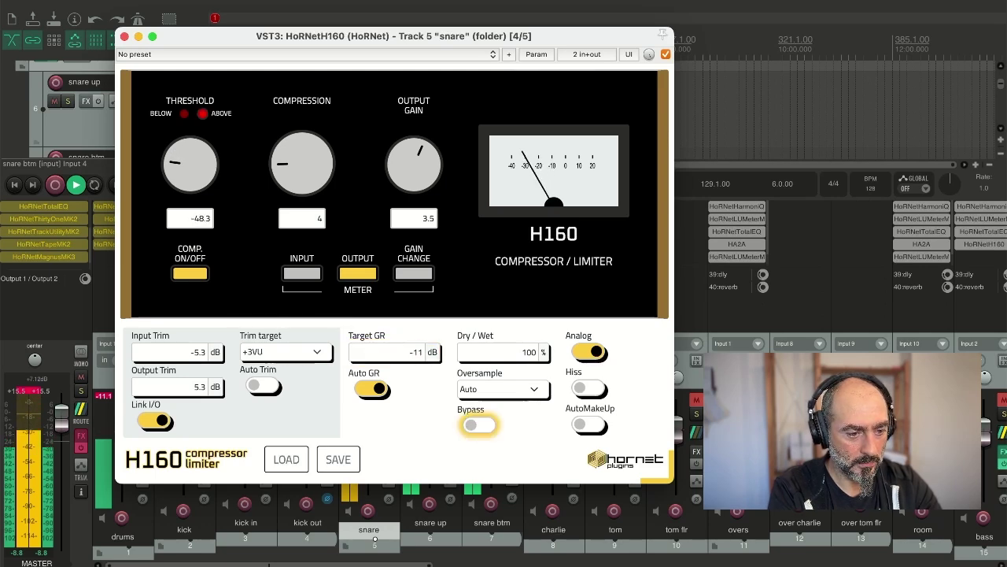
# - Show gain change on the VU meter, then set Compression to 14.1 and Output Gain to 9.7
pyautogui.click(413, 273)
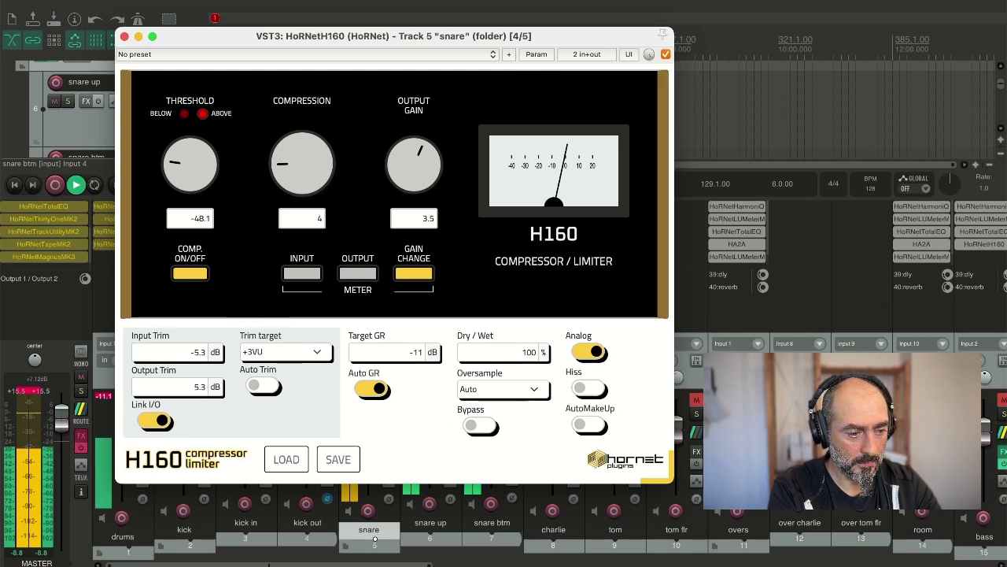
pyautogui.moveTo(302, 163); pyautogui.dragTo(301, 134)
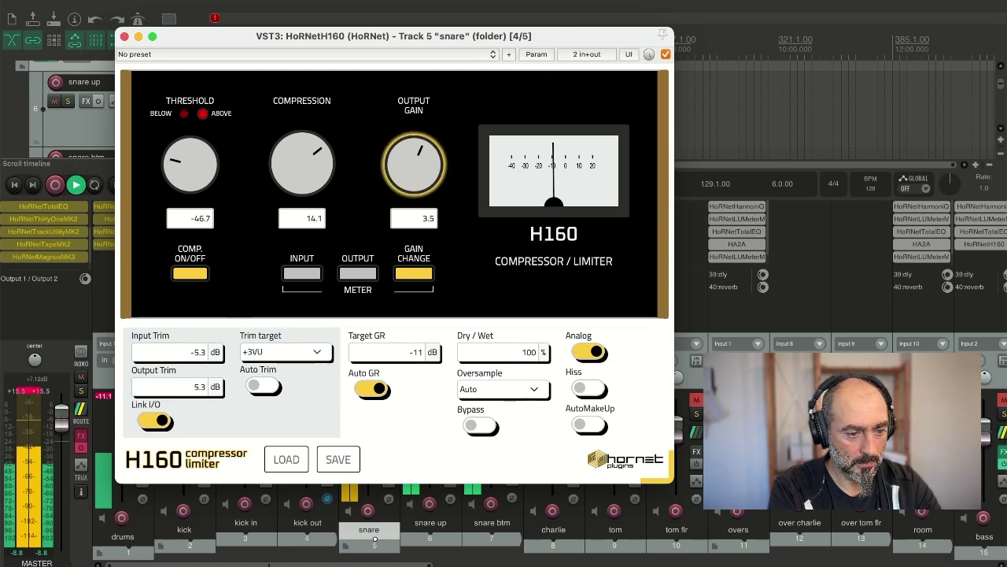
pyautogui.moveTo(414, 163); pyautogui.dragTo(414, 138)
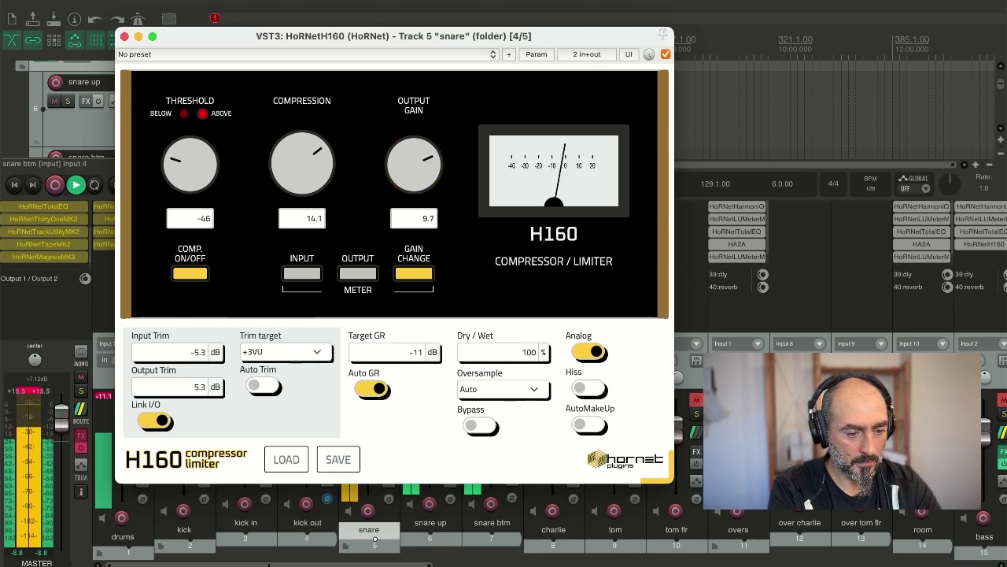
# - Turn Auto GR off, freezing Threshold at -45.7, then A/B with Bypass and leave compression active
pyautogui.click(372, 388)
pyautogui.click(480, 425)
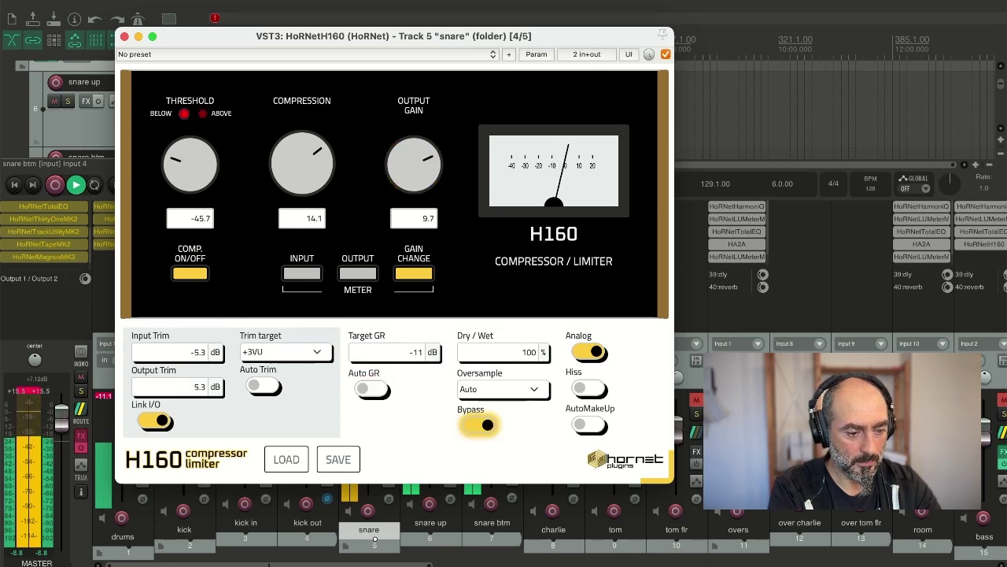
pyautogui.click(480, 425)
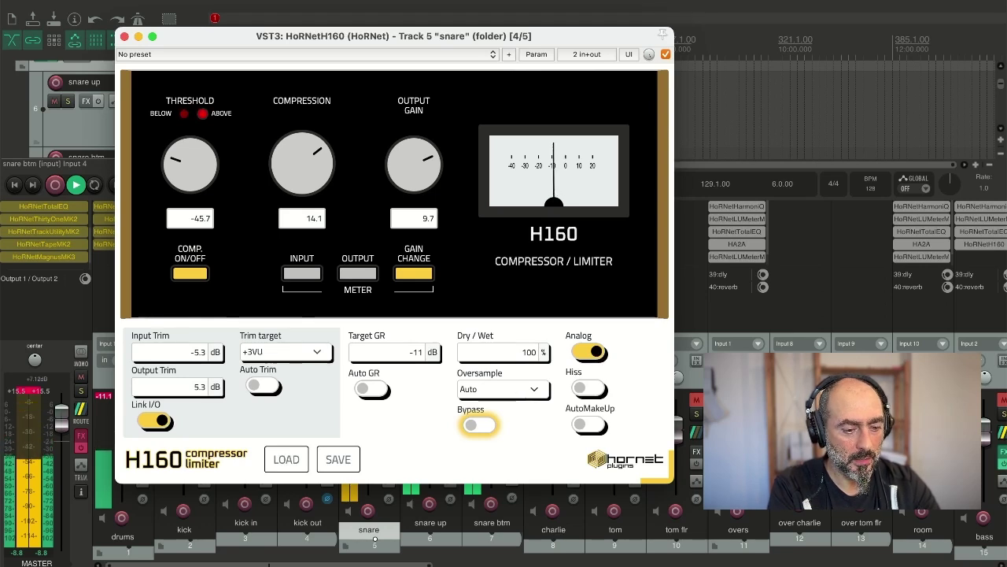
pyautogui.click(479, 425)
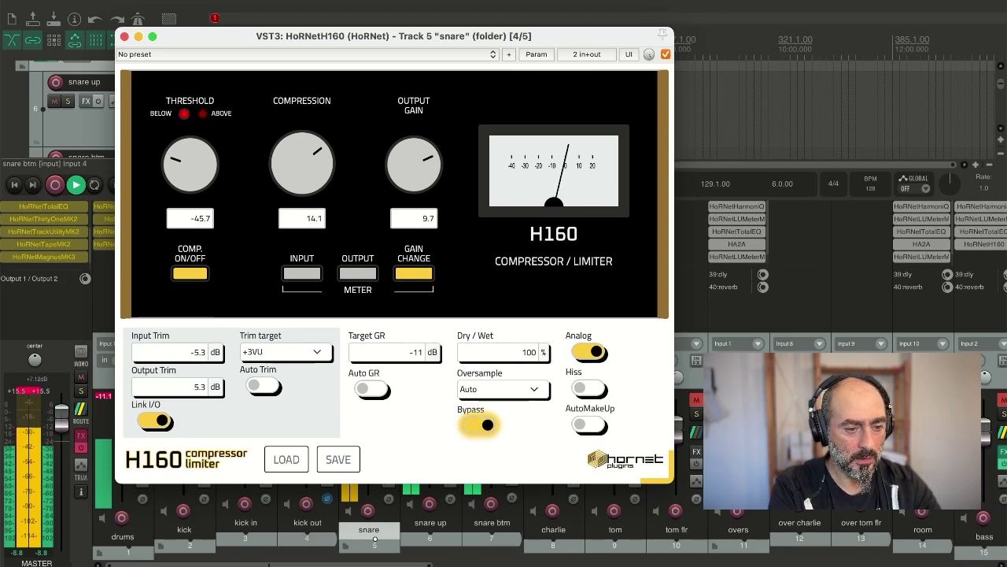
pyautogui.click(479, 425)
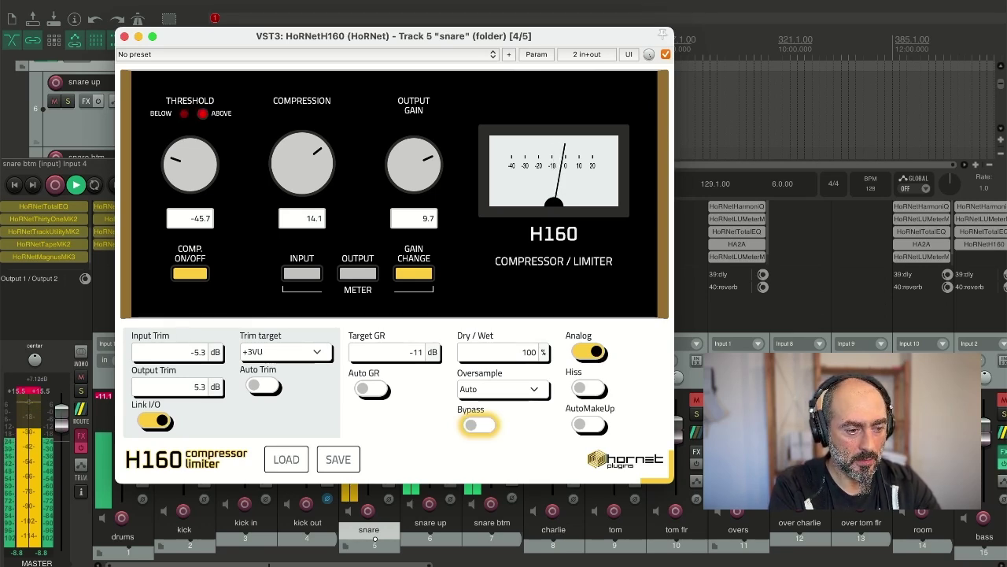